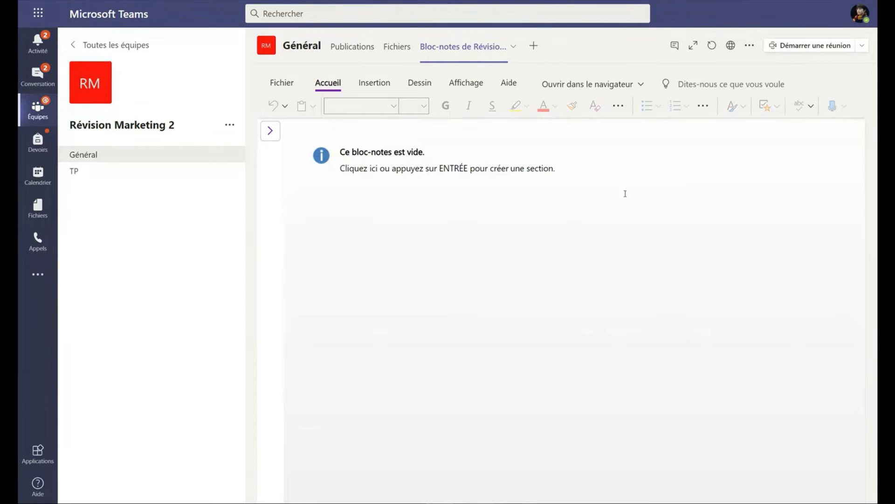
Step: Expand the notebook's navigation and create a first section named "Notes des cours de M..."
click(270, 131)
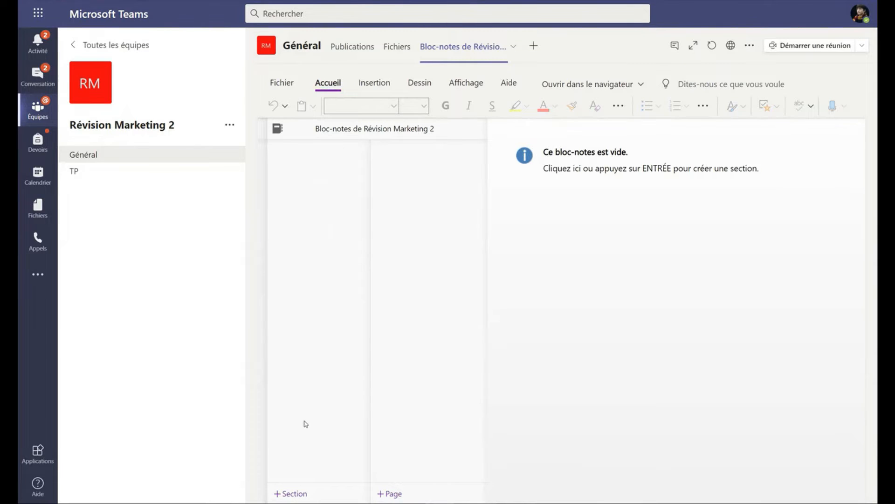
click(302, 490)
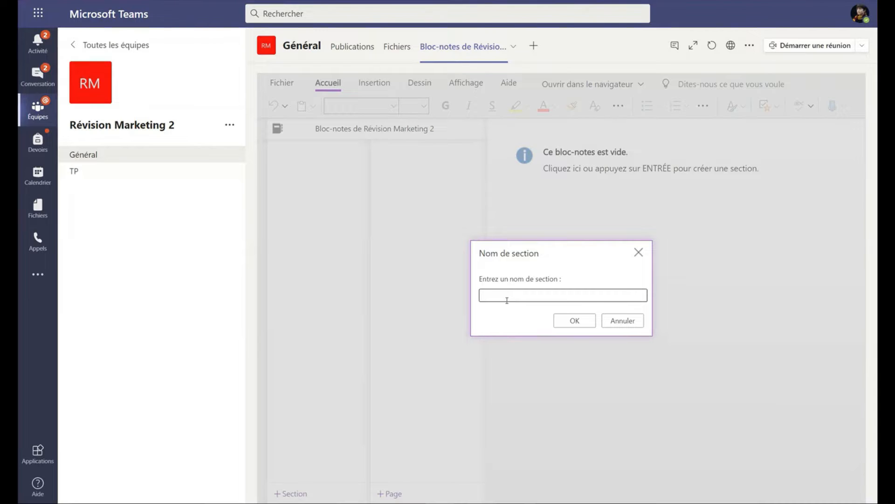
text(Notes des cours)
key(Return)
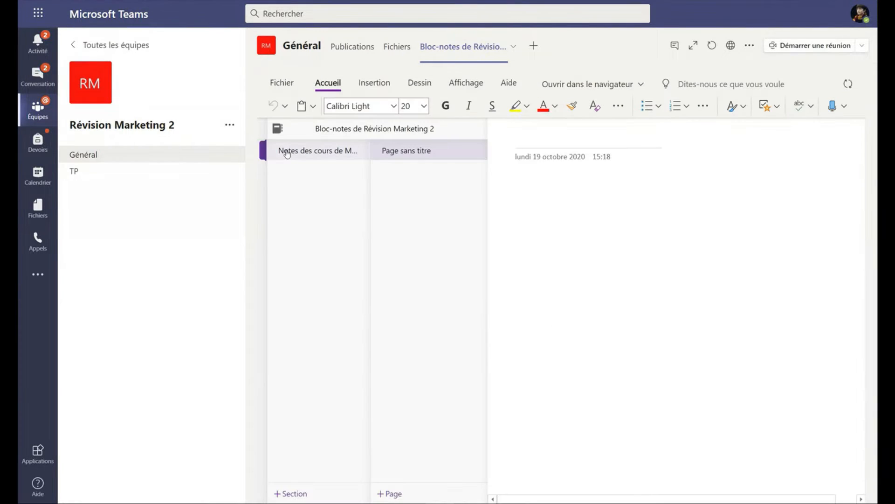
Step: Add two more sections to the notebook, named "Notes des TP" and "Préparation des stages"
click(290, 493)
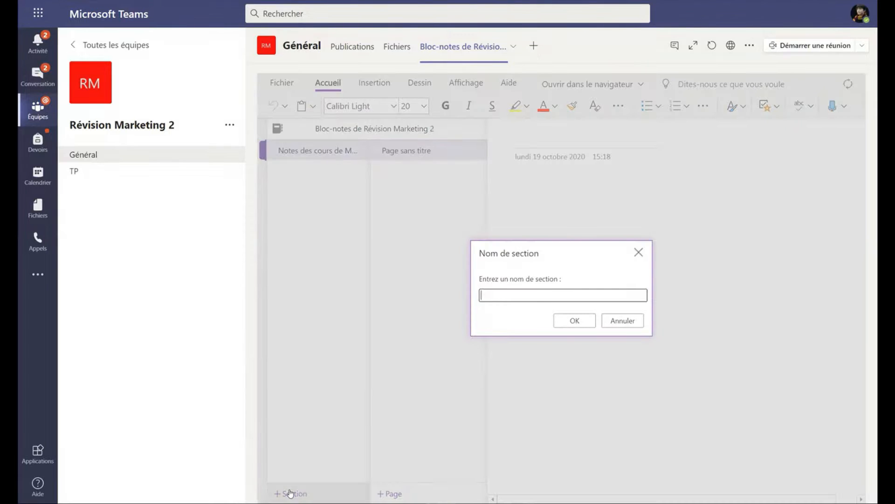
text(Notes des TP)
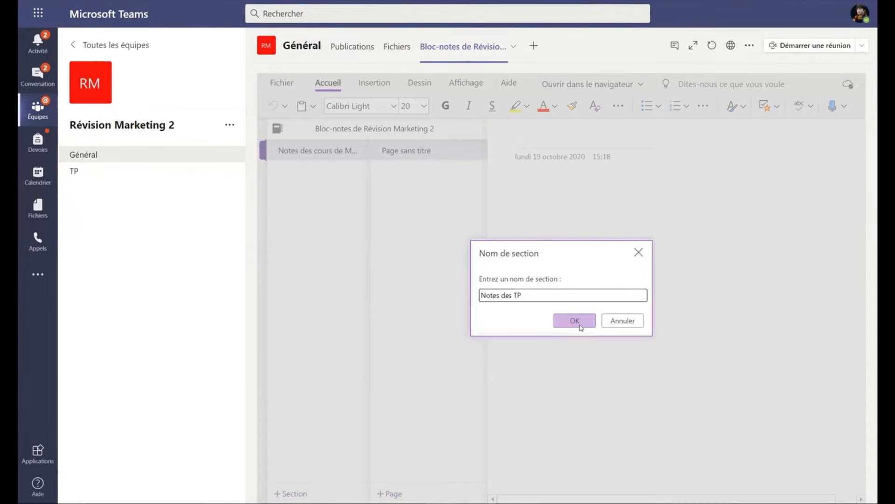
click(576, 320)
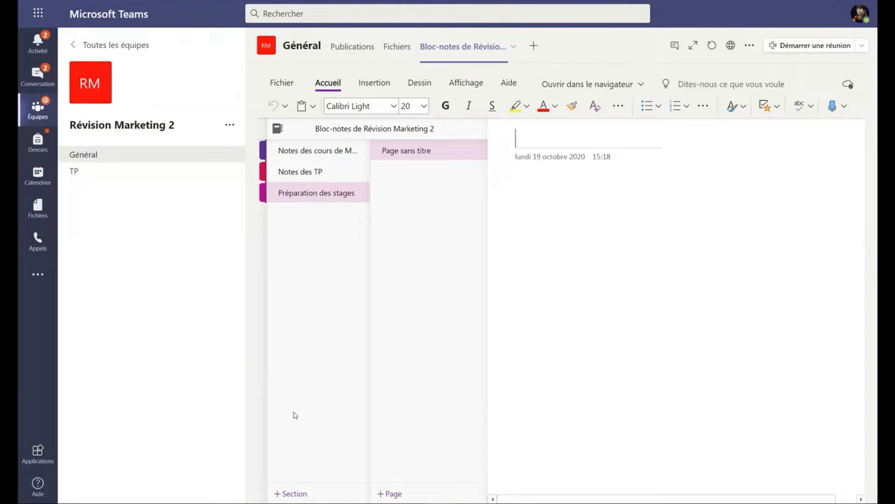
Step: Open the untitled page in the course notes section and title it "Cours du 19 octobre"
click(313, 155)
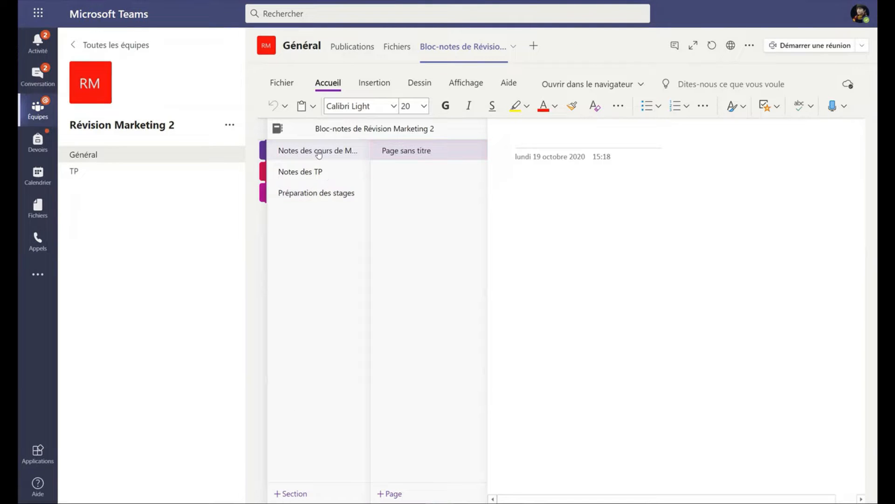
click(394, 158)
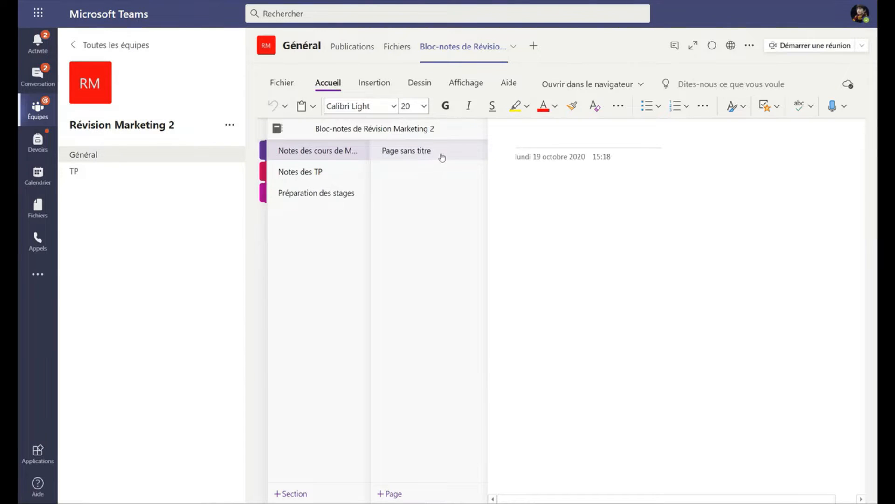
click(514, 135)
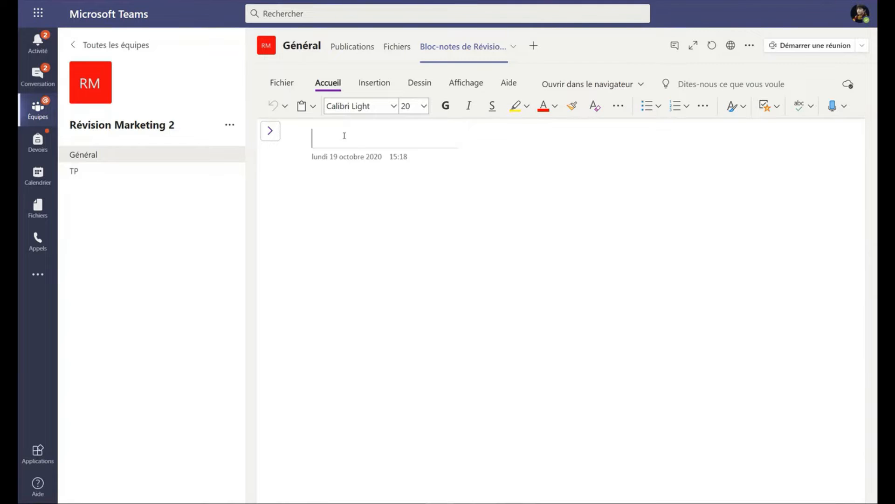
text(Cours du 19 octobre)
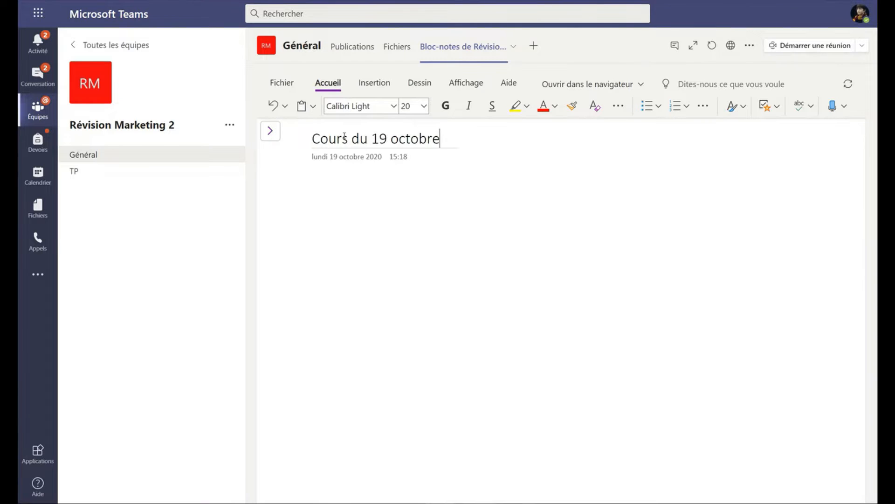
Step: Fill the page body below the title with a long column of lines containing the letter A
key(Return)
text(A A A A A A A Aa A A A A A aa A A A A A A A A A Aa A A A A A A Aa A A A a a a a a a a a a a a a a a a a a a a a a a a a a a )
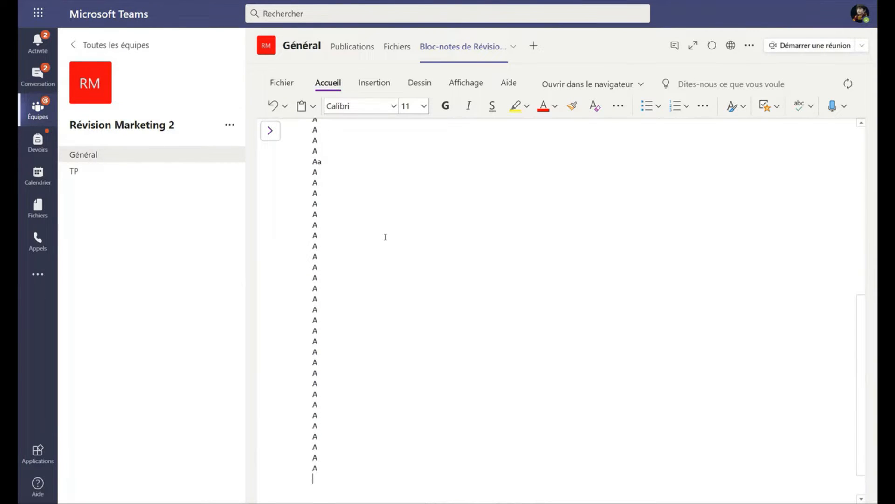
text(aa)
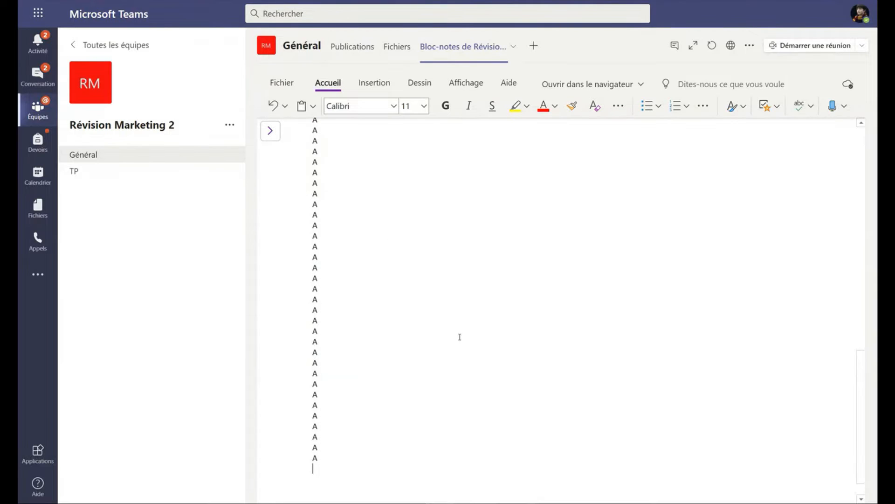
Step: Delete all the filler lines of A from the page body
key(BackSpace)
key(BackSpace)
key(BackSpace)
key(BackSpace)
key(BackSpace)
key(BackSpace)
key(BackSpace)
key(BackSpace)
key(BackSpace)
key(BackSpace)
key(BackSpace)
key(BackSpace)
key(BackSpace)
key(BackSpace)
key(BackSpace)
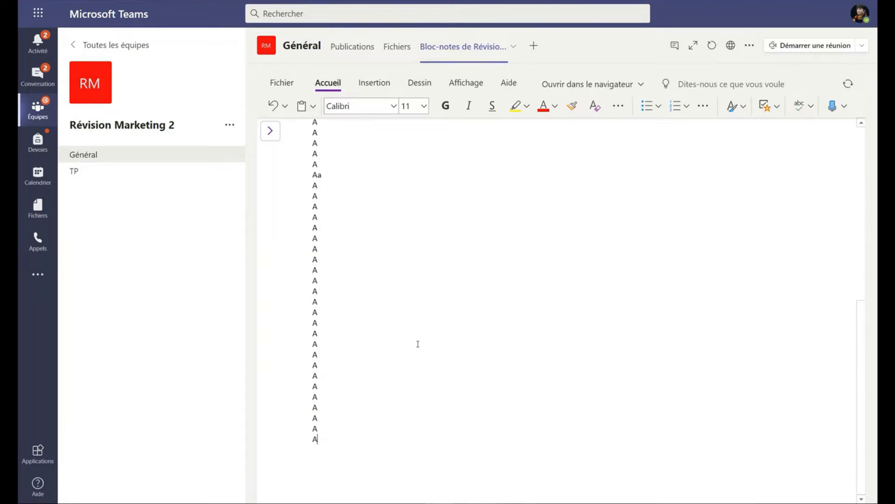
key(BackSpace)
key(BackSpace)
key(BackSpace)
key(BackSpace)
key(BackSpace)
key(BackSpace)
key(BackSpace)
key(BackSpace)
key(BackSpace)
key(BackSpace)
key(BackSpace)
key(BackSpace)
key(BackSpace)
key(BackSpace)
key(BackSpace)
key(BackSpace)
key(BackSpace)
key(BackSpace)
key(BackSpace)
key(BackSpace)
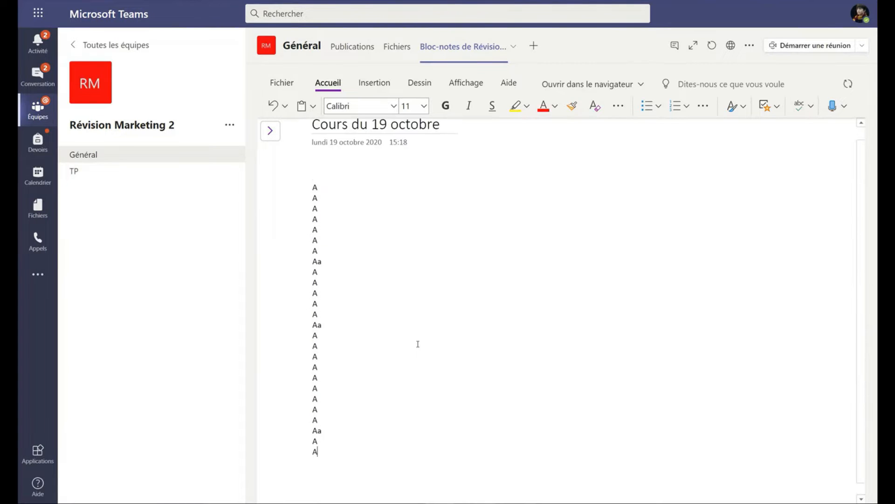
key(BackSpace)
key(BackSpace)
key(BackSpace)
key(BackSpace)
key(BackSpace)
key(BackSpace)
key(BackSpace)
key(BackSpace)
key(BackSpace)
key(BackSpace)
key(BackSpace)
key(BackSpace)
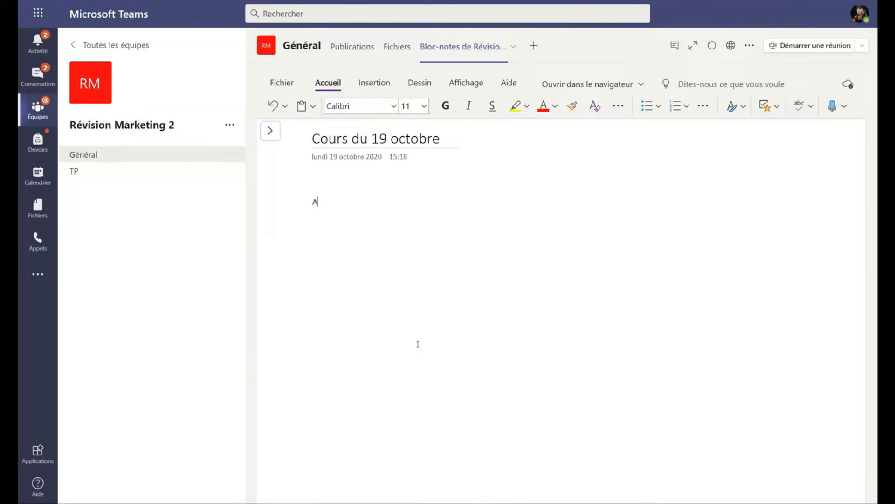
key(BackSpace)
click(393, 106)
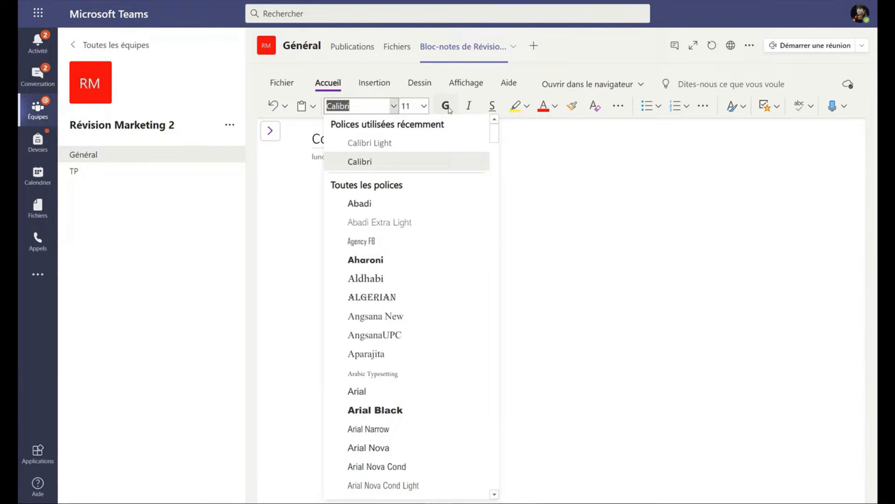
key(Escape)
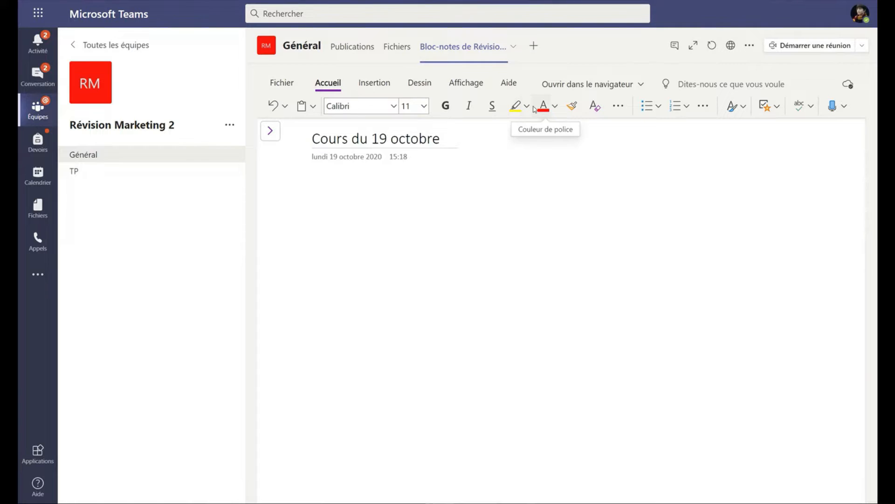
click(615, 111)
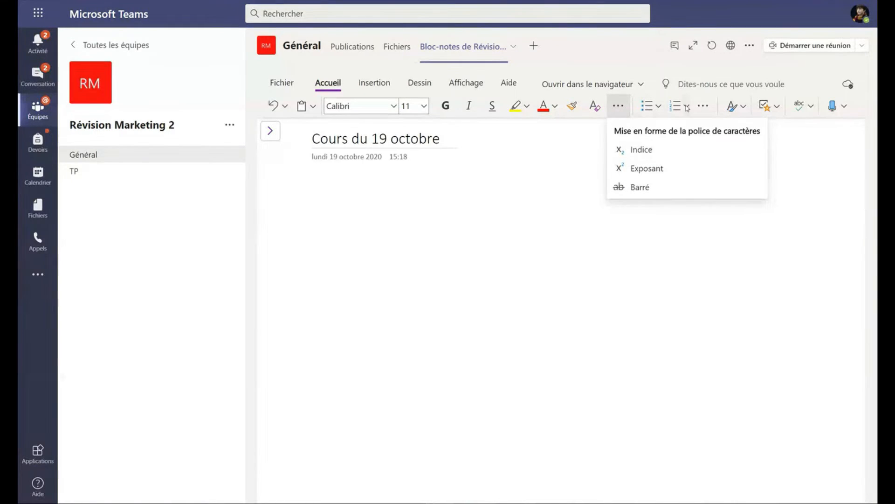
click(703, 109)
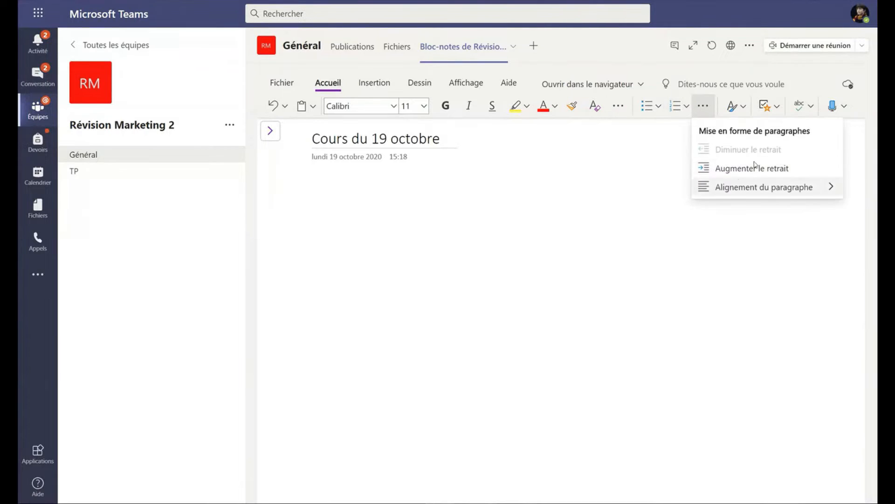
Step: Write "Objectifs :" in the page body, followed by the lines "Approche d'un marché", "Descriptif clientèle", "Stratégie Marketing" and "Debriefing efficace"
click(308, 171)
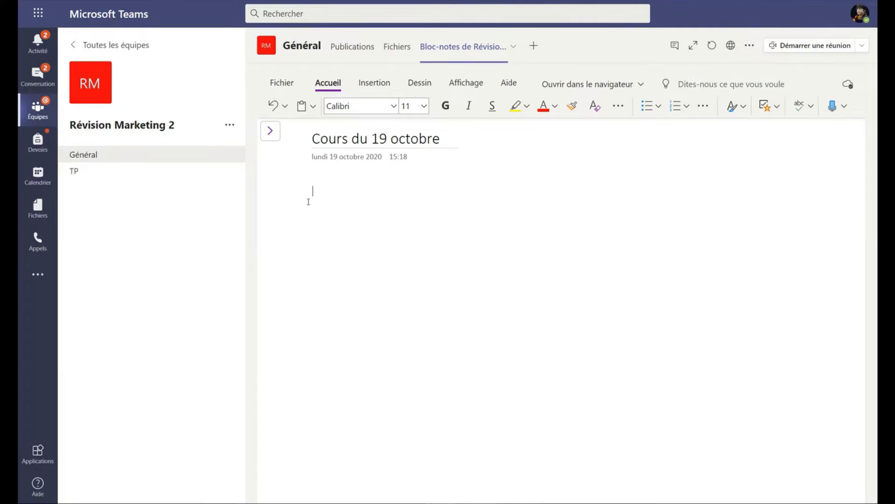
text(Objectifs :)
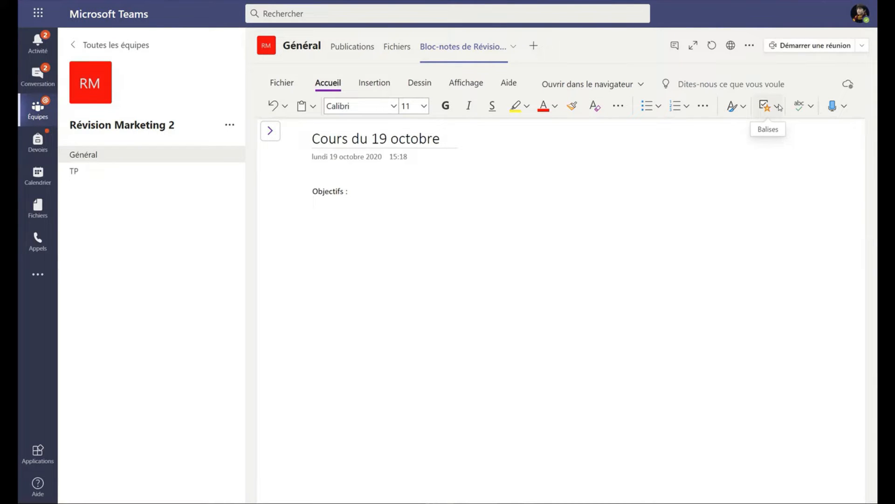
text(Approche d'un marché Descriptif clientèle Stratégie Marketing Debriefing efficace)
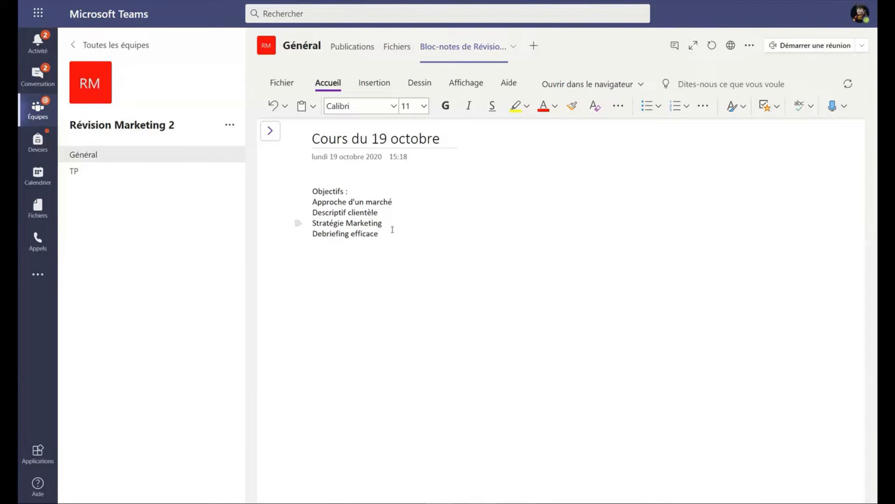
Step: Tag the four objective lines below "Objectifs :" as "À faire"
drag(392, 229, 312, 201)
click(769, 106)
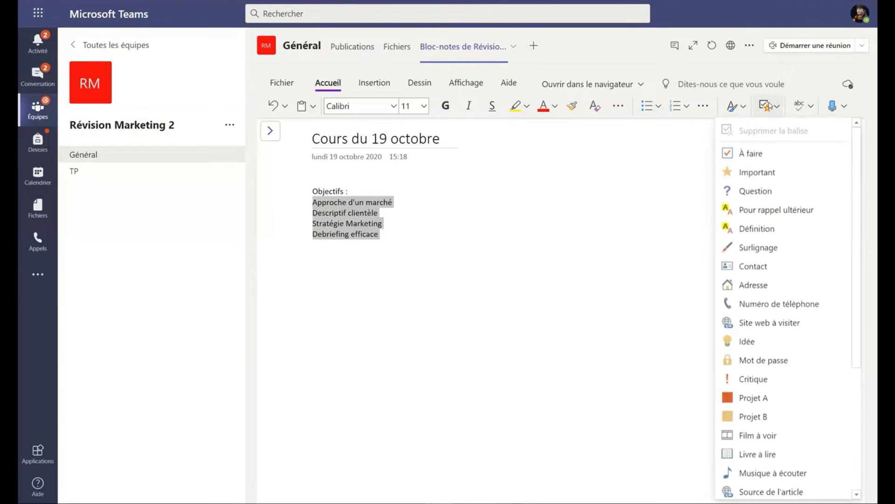
scroll(765, 327, down, 4)
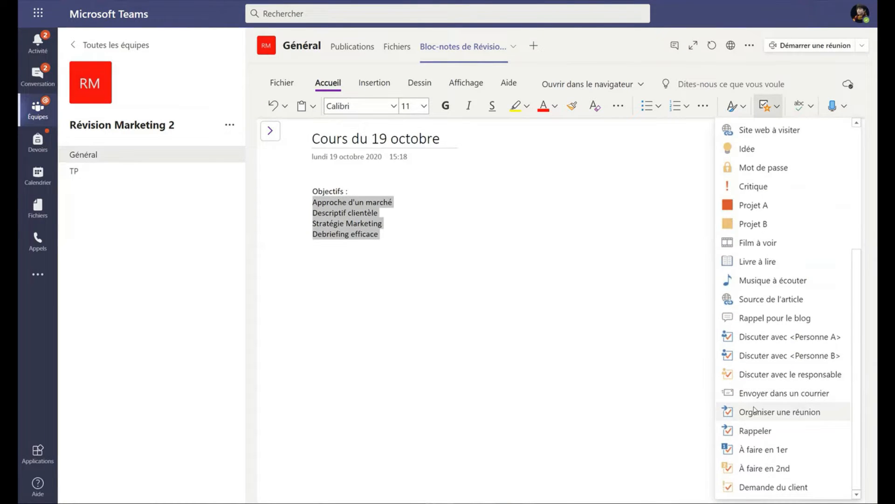
scroll(754, 410, up, 4)
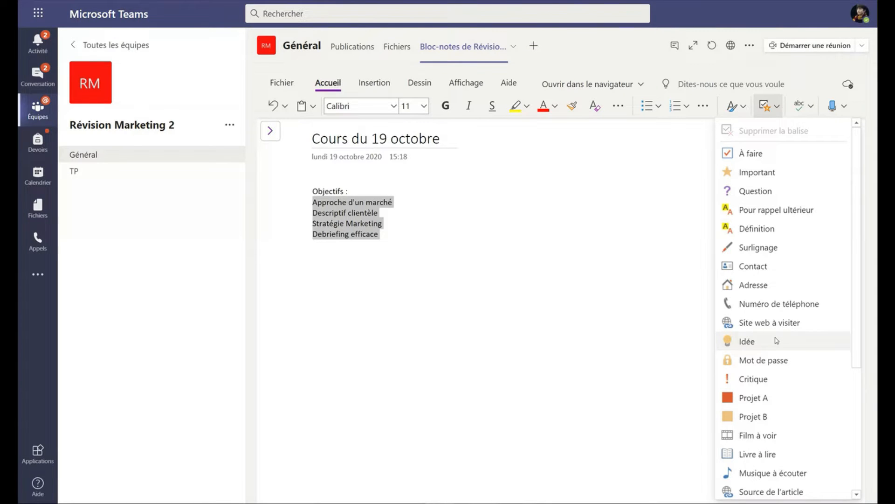
click(765, 154)
Step: Apply the "Titre 1" style to the "Objectifs :" line
drag(387, 235, 290, 186)
click(288, 233)
click(733, 105)
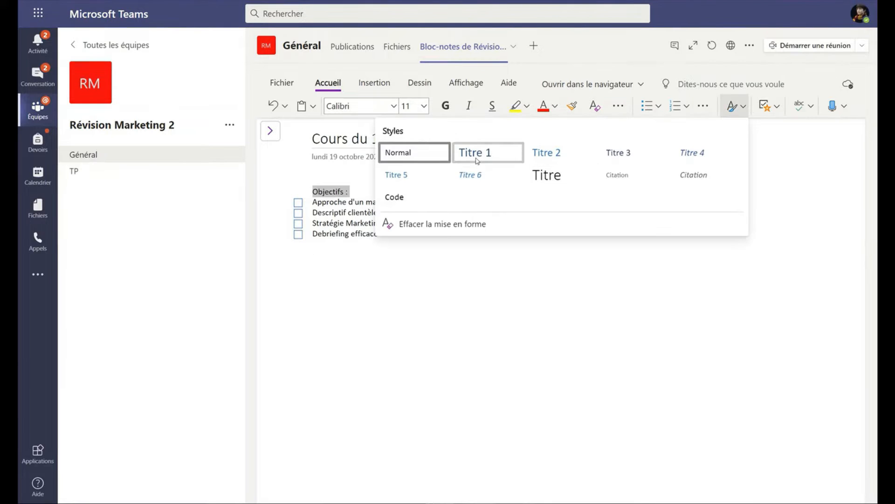
click(480, 149)
Step: Try ticking the first three objectives' checkboxes and clear them again
click(298, 207)
click(299, 217)
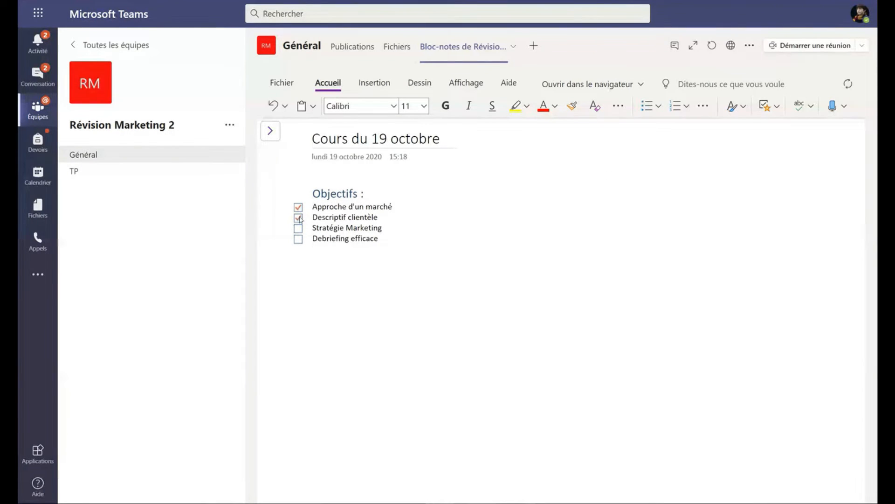
click(298, 229)
click(298, 228)
click(298, 218)
click(298, 207)
Step: Copy the seven bulleted marketing definitions from the web article and paste them below the objectives list
click(308, 271)
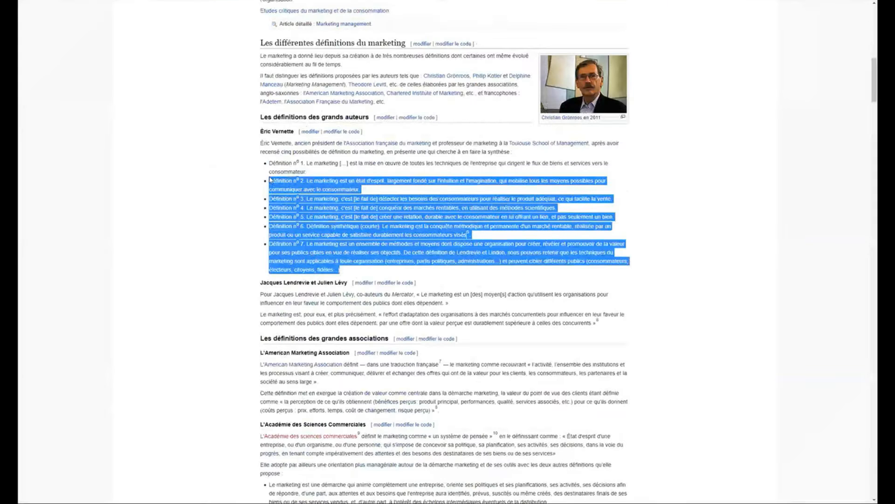
drag(269, 183, 266, 166)
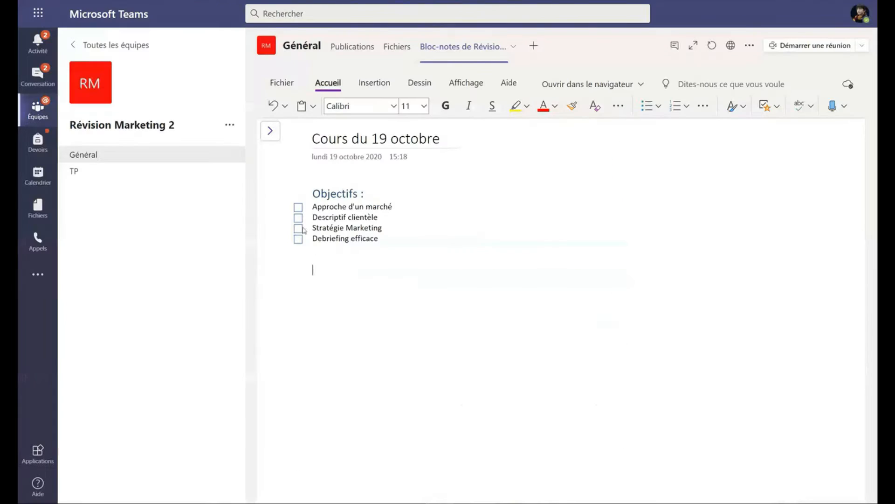
text(Définition nº 1. Le marketing [...] est la mise en œuvre de toutes les techniques de l'entreprise qui dirigent le flux de biens et services vers le consommateur. Définition nº 2. Le marketing est un état d'esprit, largement fondé sur l'intuition et l'imagination, qui mobilise tous les moyens possibles pour communiquer avec le consommateur. Définition nº 3. Le marketing, c'est [le fait de] détecter les besoins des consommateurs pour réaliser le produit adéquat, ce qui facilite la vente. Définition nº 4. Le marketing, c'est [le fait de] conquérir des marchés rentables, en utilisant des méthodes scientifiques. Définition nº 5. Le marketing, c'est [le fait de] créer une relation, durable avec le consommateur en lui offrant un lien, et pas seulement un bien. Définition nº 6. Définition synthétique (courte). Le marketing est la conquête méthodique et permanente d'un marché rentable, réalisée par un produit ou un service capable de satisfaire durablement les consommateurs visés5. Définition nº 7. Le marketing est un ensemble de méthodes et moyens dont dispose une organisation pour créer, révéler et promouvoir de la valeur pour ses publics cibles en vue de réaliser ses objectifs. De cette définition de Lendrevie et Lindon, nous pouvons retenir que les techniques du marketing sont applicables à toute organisation (entreprises, partis politiques, administrations...) et peuvent cibler différents publics (consommateurs, électeurs, citoyens, fidèles...))
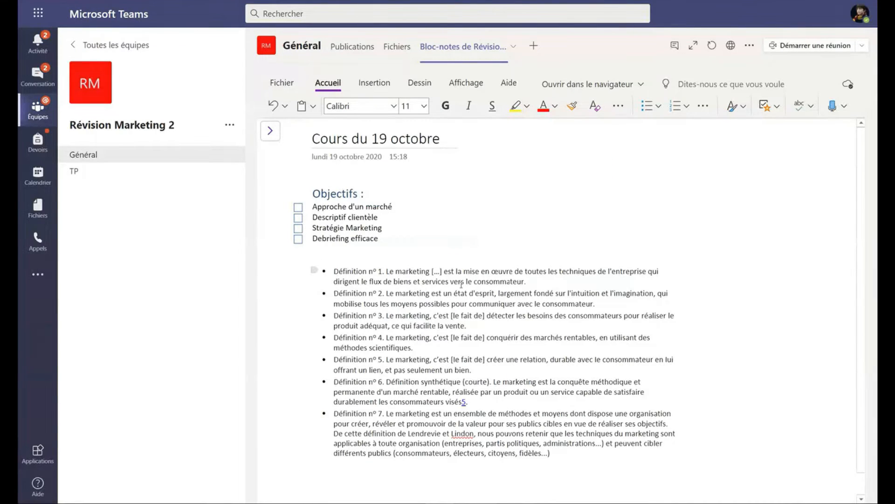
Step: Tag the "Définition nº 1" paragraph as "Important"
click(315, 269)
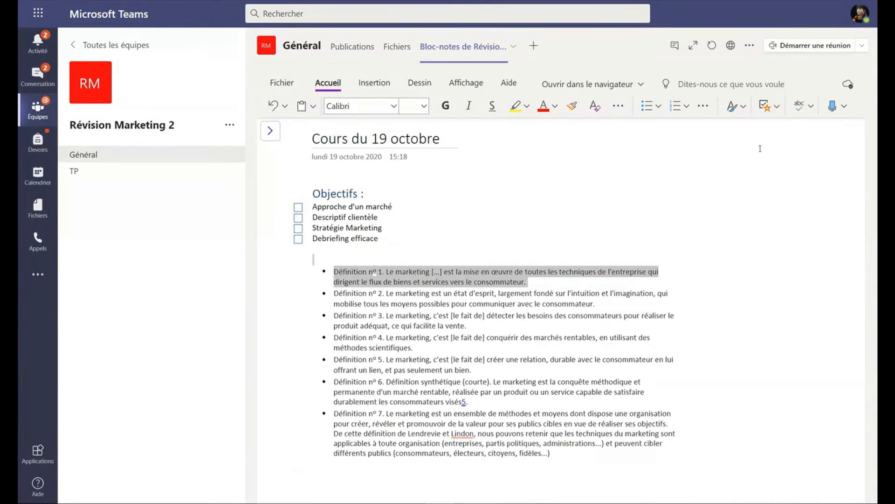
key(Right)
key(shift+Home)
key(shift+Up)
click(765, 107)
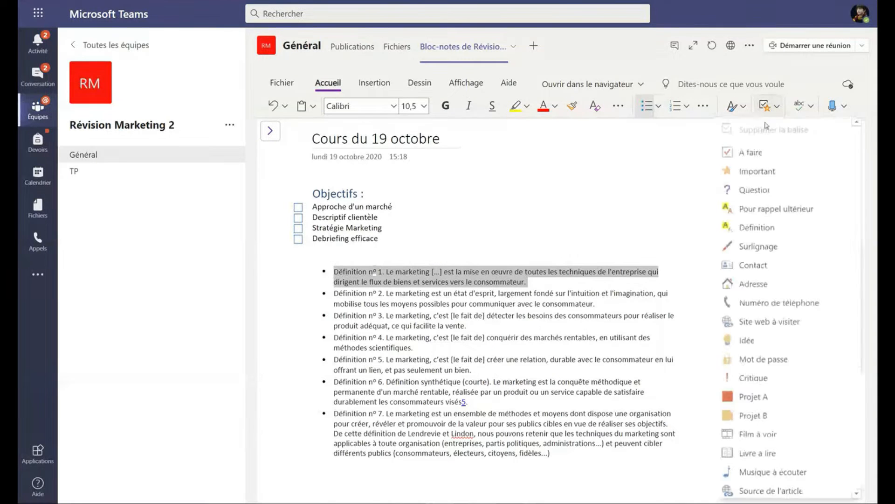
click(757, 171)
click(433, 315)
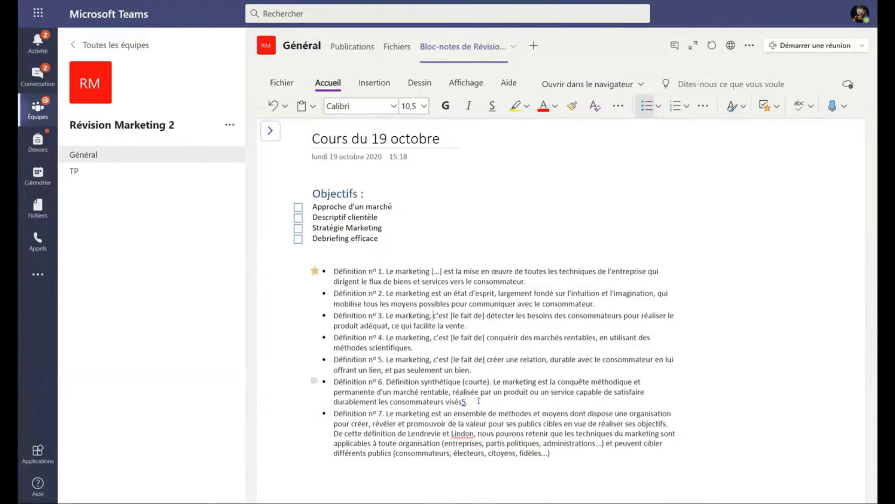
Step: Tag the "Définition nº 6" paragraph as "Question"
triple_click(478, 401)
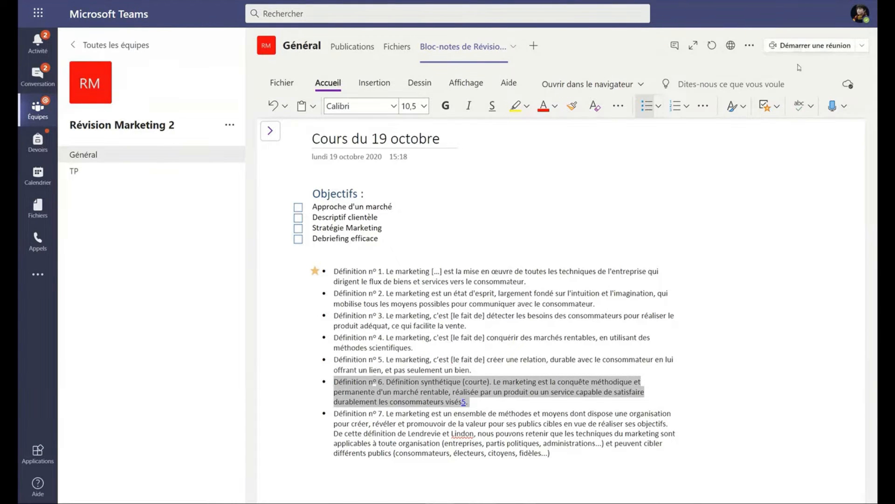
click(774, 107)
click(755, 188)
click(380, 360)
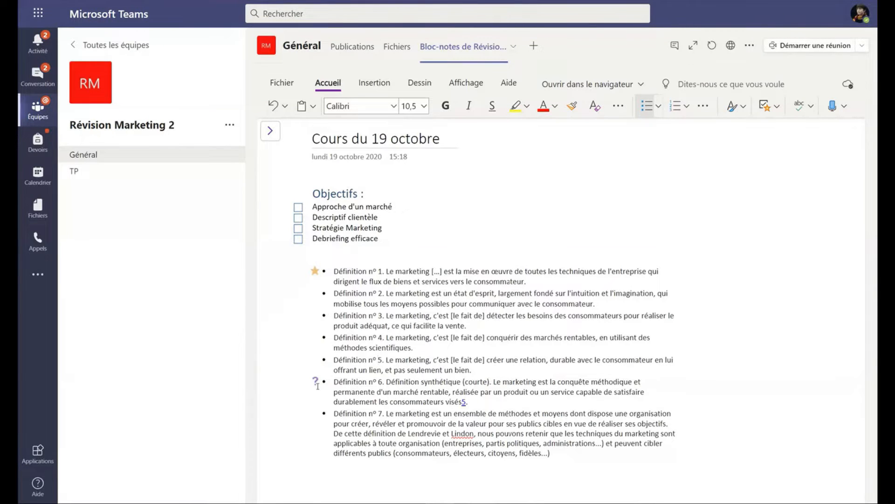
Step: Tag the "Définition nº 7" paragraph as "Contact"
drag(551, 453, 329, 417)
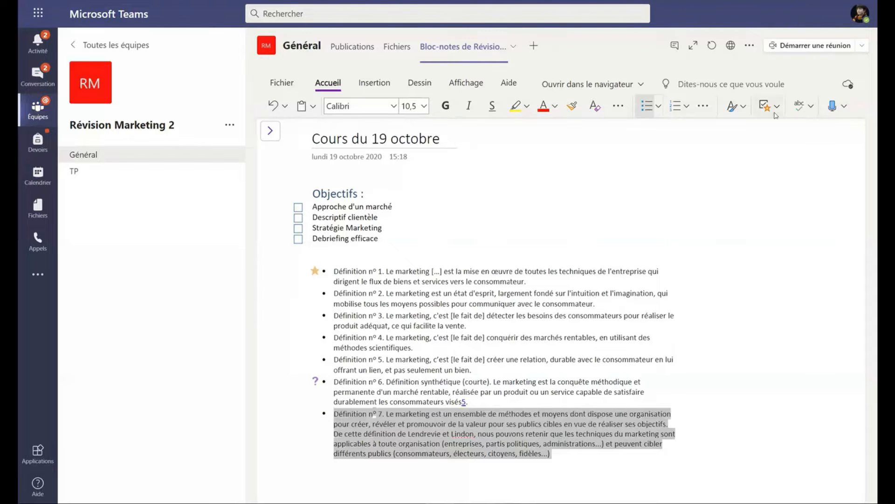
click(776, 107)
click(752, 266)
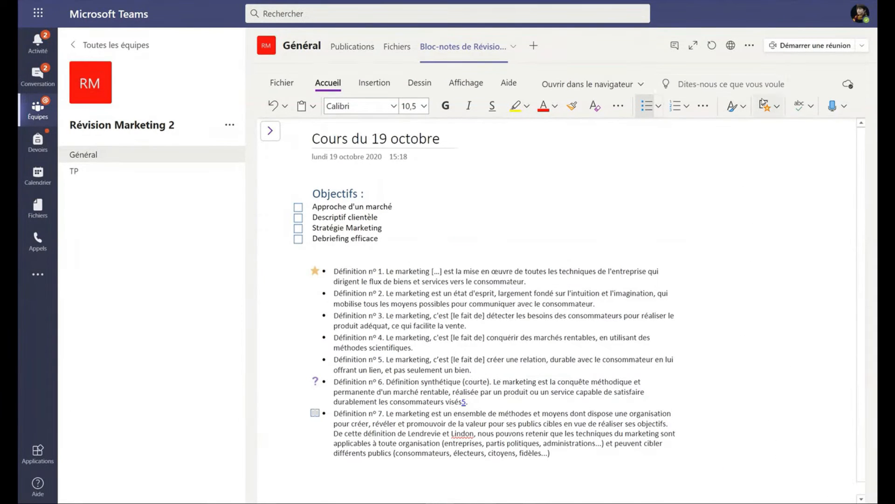
click(764, 107)
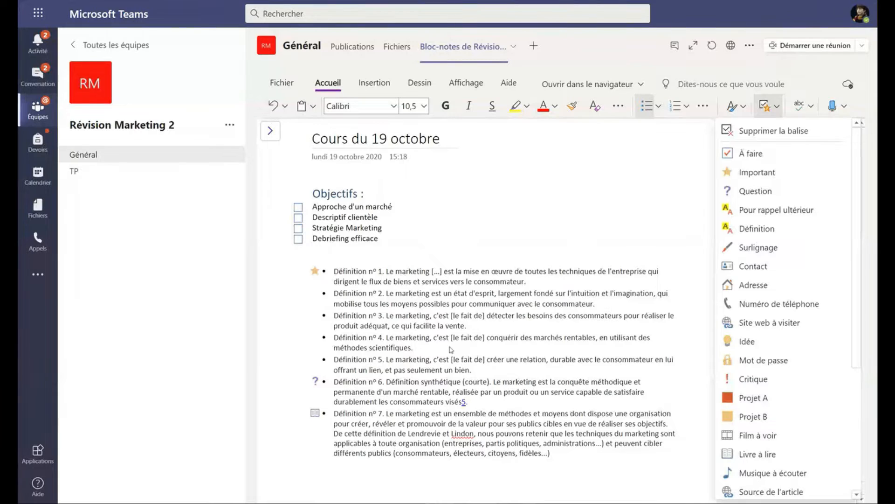
Step: Dictate below the definitions: "Vous allez retrouver exactement les mêmes fonctionnalités que ce que j'ai présenté tout à l'heure dans Word pour la fonction dicter le texte."
scroll(620, 410, down, 1)
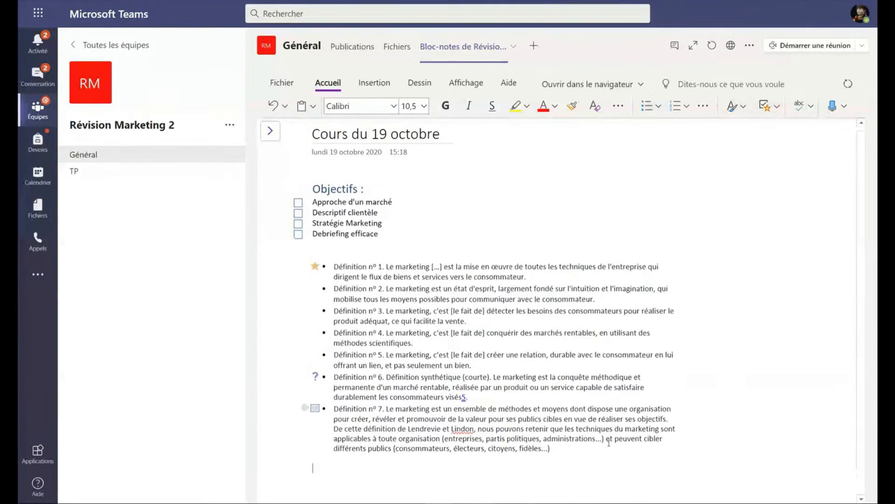
scroll(609, 443, down, 1)
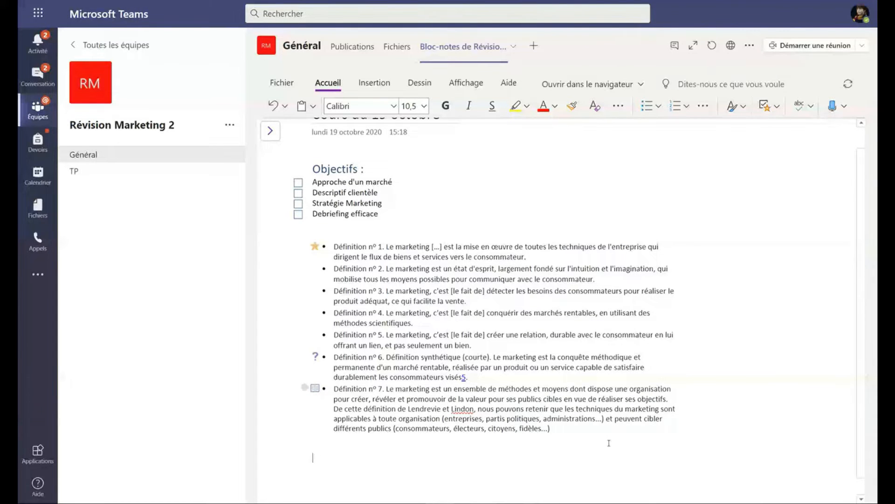
scroll(620, 445, down, 1)
click(843, 107)
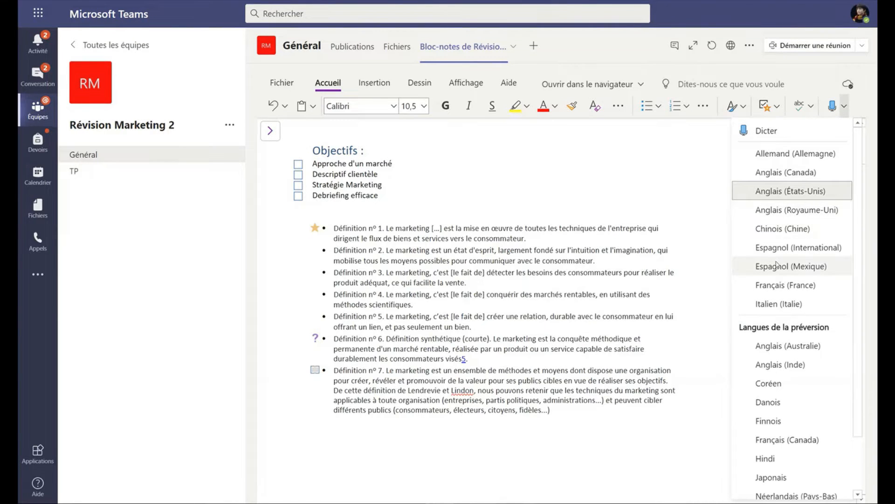
click(832, 107)
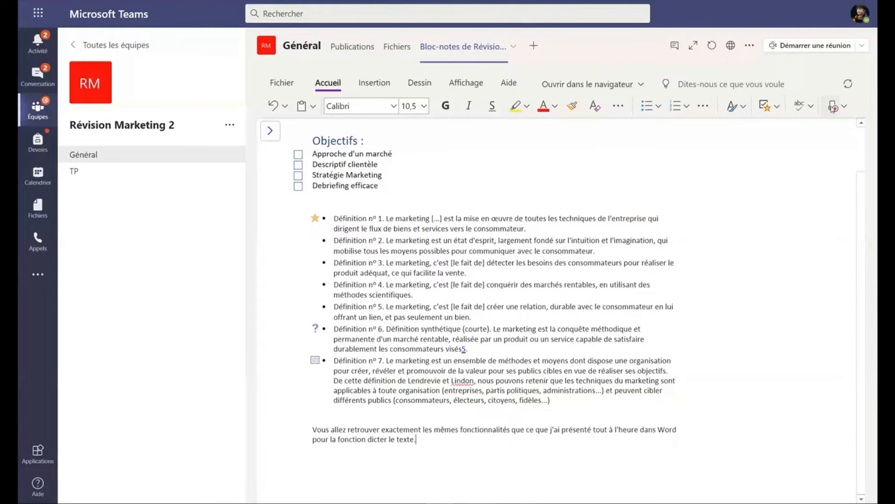
Step: Dictate a separate paragraph: "Je voulais juste vous montrer qu'on sait gérer la ponctuation et les sauts de ligne à l'intérieur de OneNote"
key(Return)
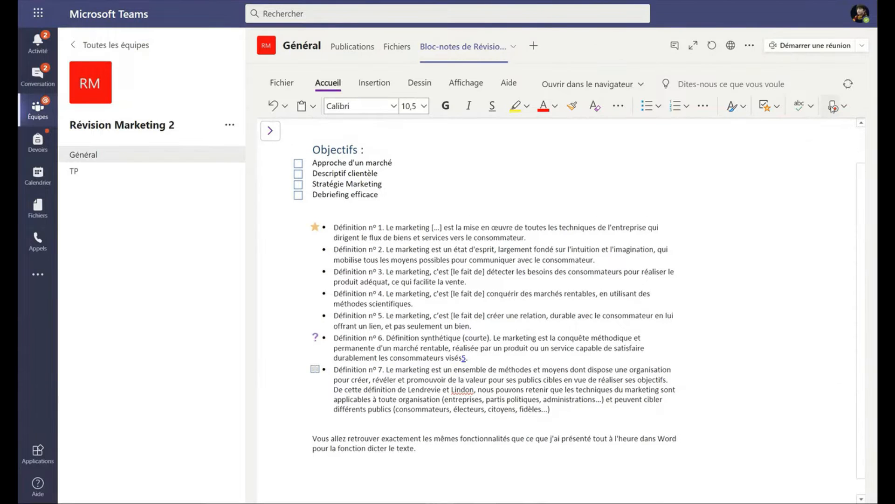
key(Return)
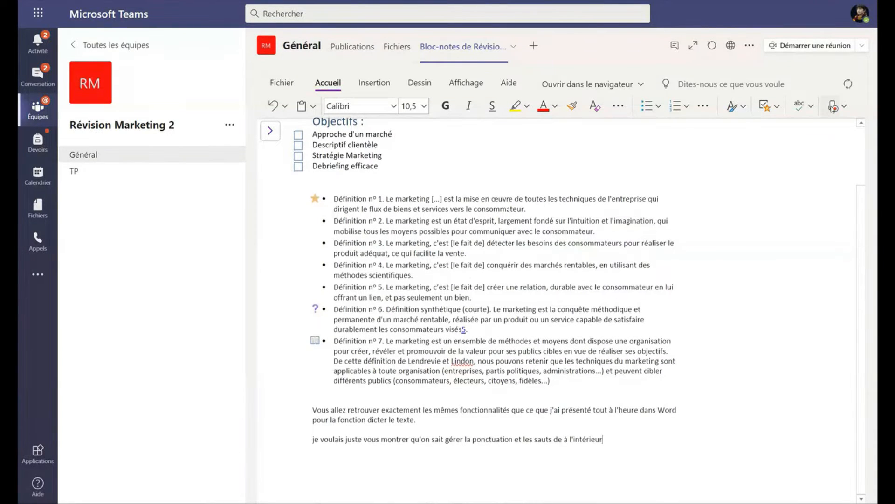
click(834, 107)
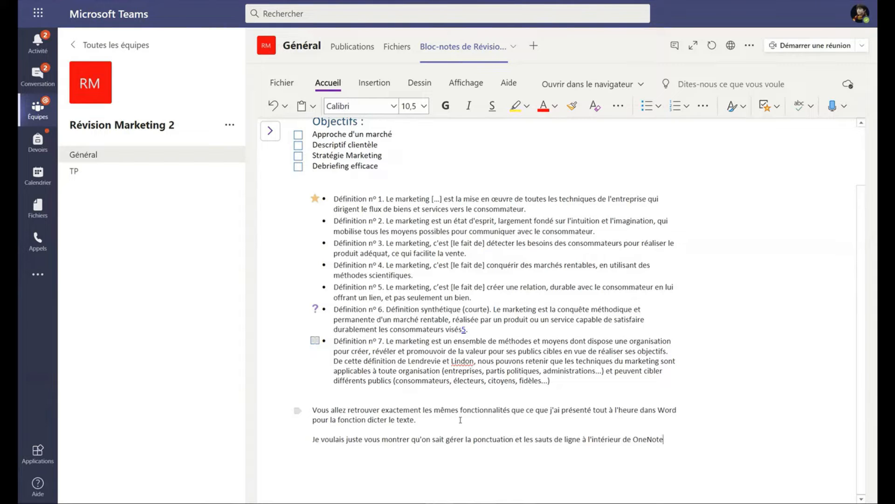
key(Return)
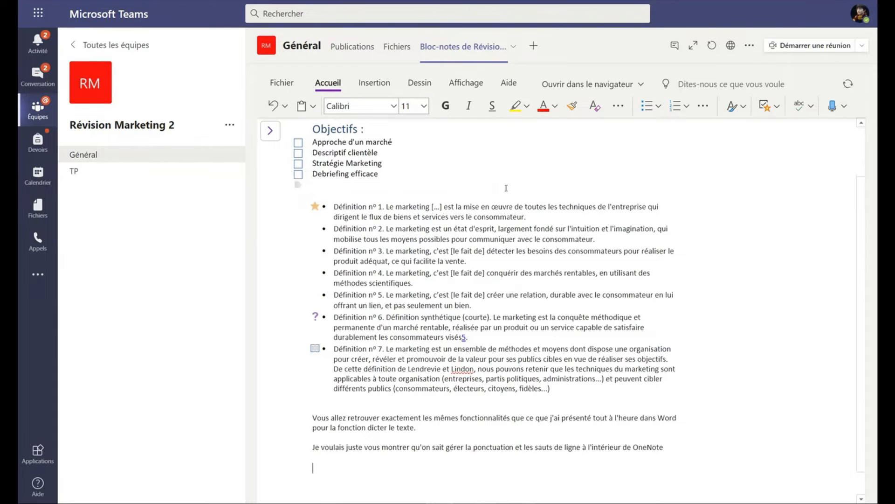
Step: View the size grid offered for inserting a table on the page
scroll(530, 244, up, 3)
scroll(529, 244, down, 4)
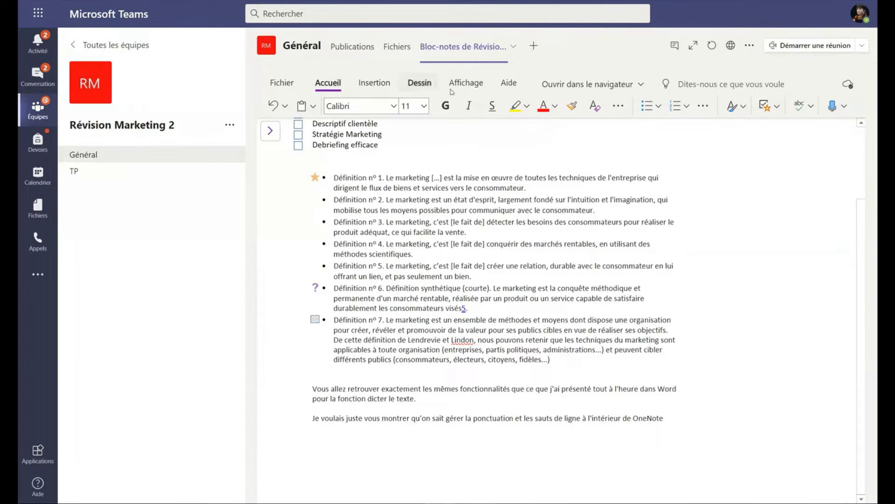
click(370, 84)
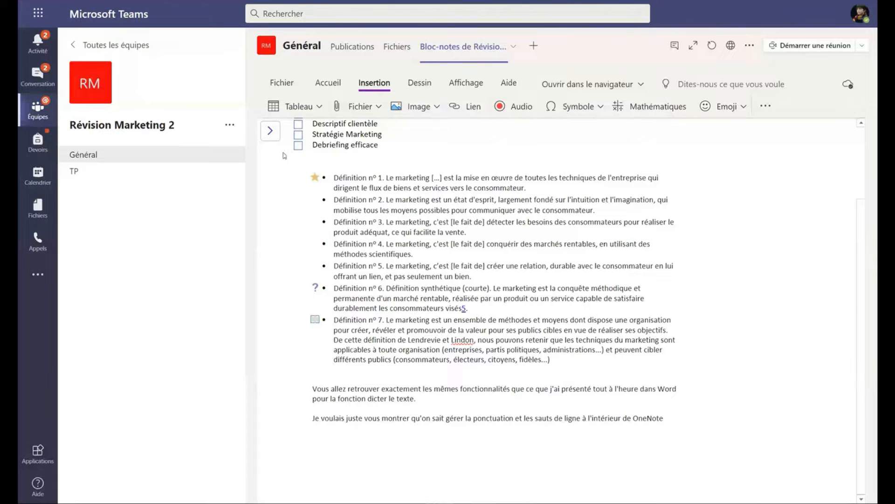
click(296, 106)
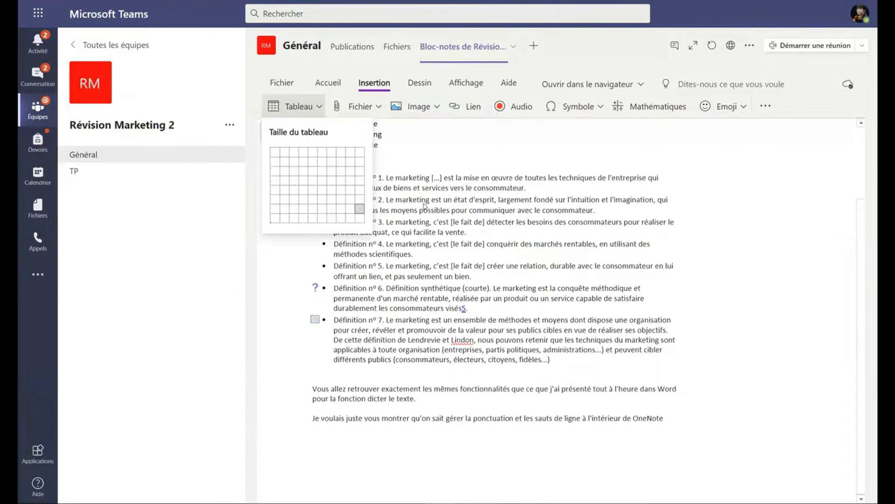
click(546, 303)
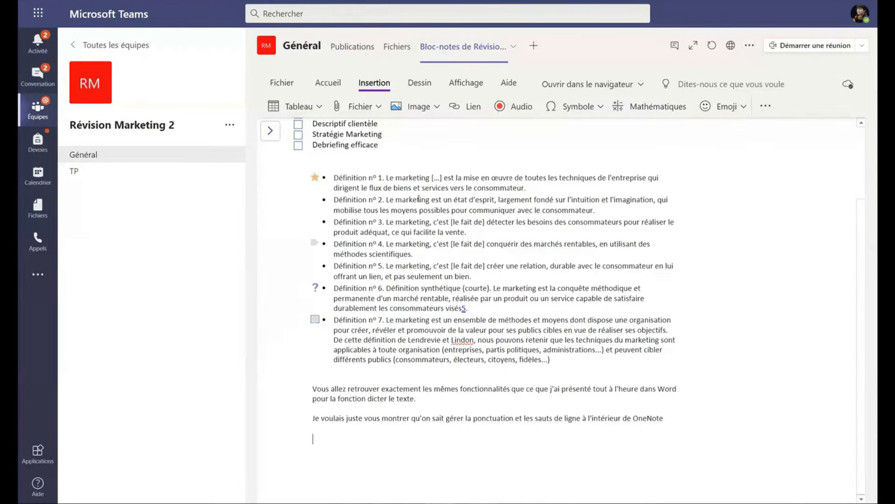
Step: Attach the Word file "Formation Teams" below the dictated paragraphs
click(376, 112)
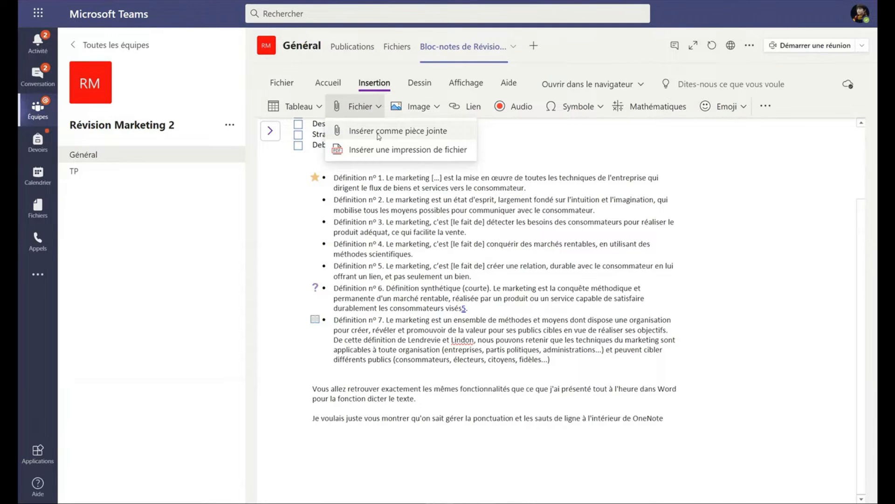
click(378, 131)
click(517, 299)
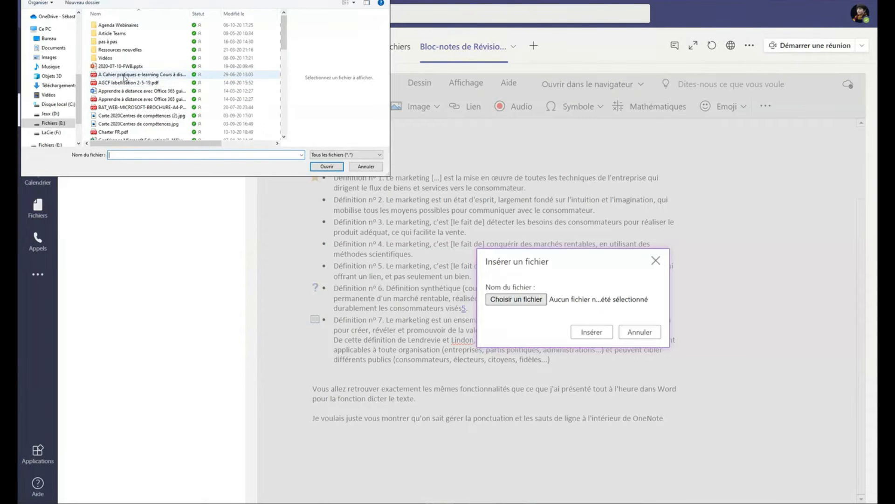
double_click(152, 126)
click(591, 331)
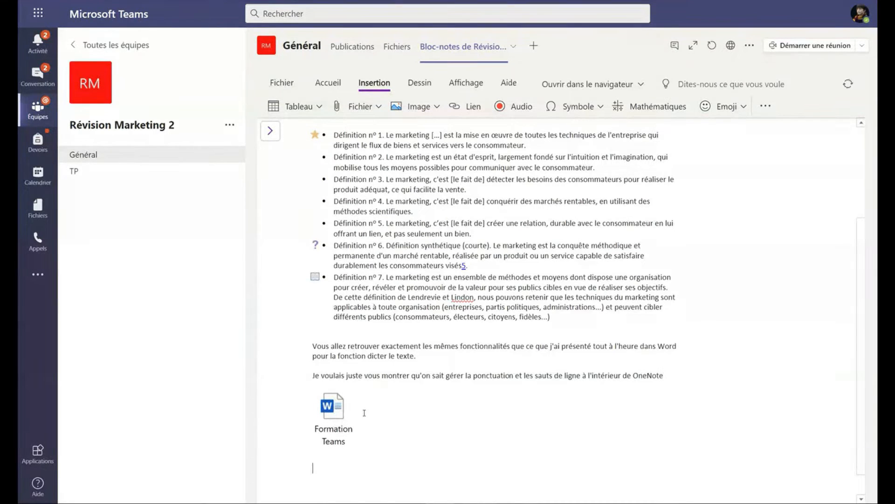
click(349, 412)
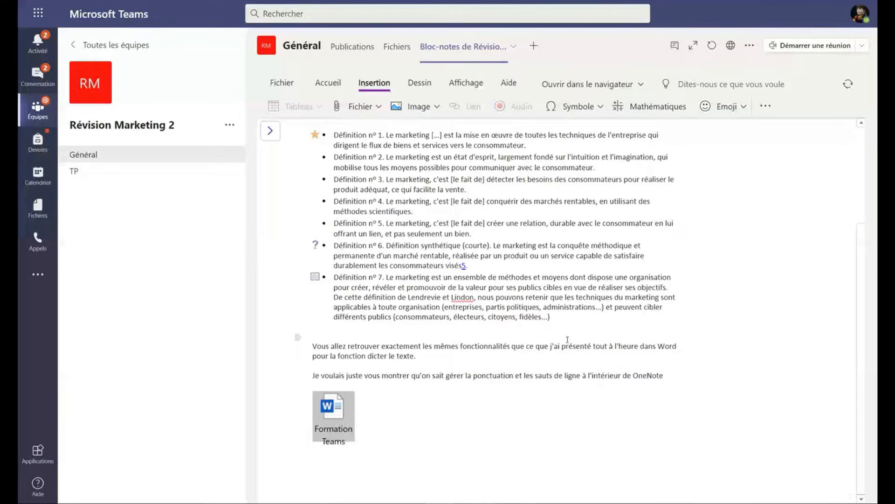
click(402, 455)
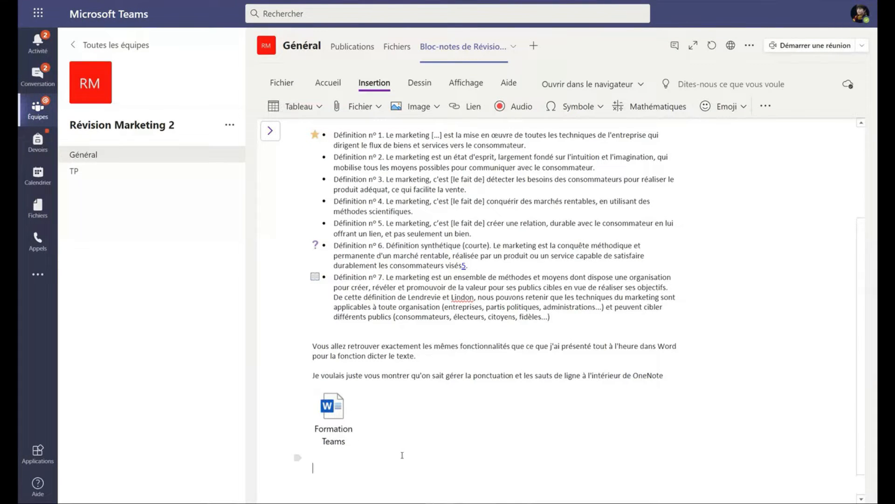
Step: Add a separate text container beside the objectives list with the text "Placer du texte ou des images"
scroll(402, 455, up, 3)
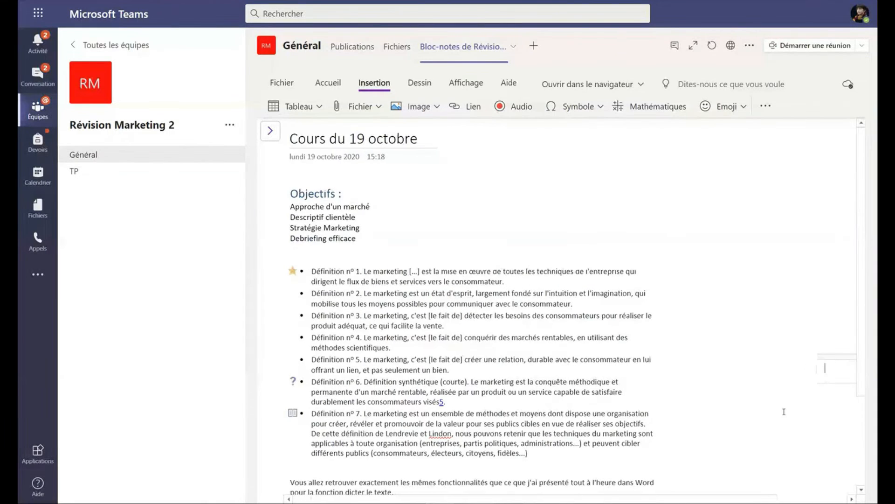
drag(834, 355, 801, 236)
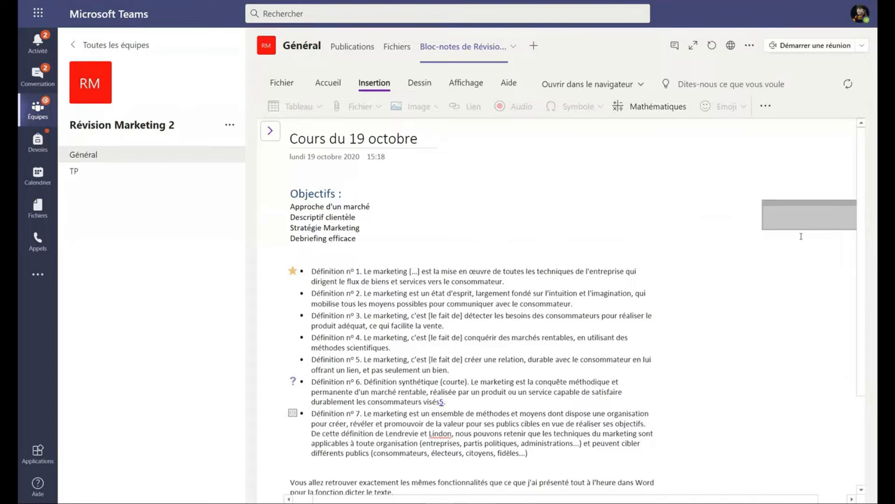
click(803, 212)
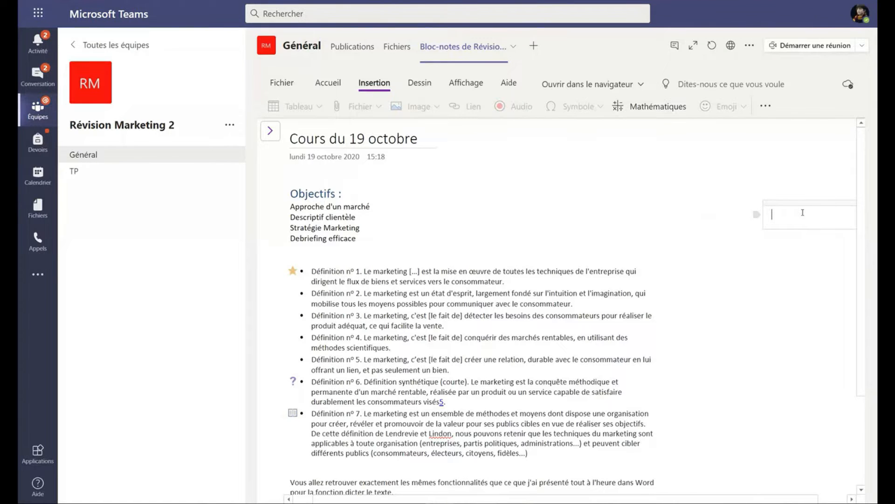
drag(784, 202, 749, 172)
text(Placer du texte ou des images)
Step: Reposition the "Placer du texte ou des images" container beside the objectives and shift the main notes block slightly upward
click(723, 267)
drag(771, 171, 804, 202)
mouse_move(486, 180)
mouse_down()
mouse_move(500, 176)
mouse_move(488, 174)
mouse_up()
drag(789, 204, 753, 171)
Step: Adjust the blank lines under the "Placer du texte ou des images" text and move its container slightly down and to the right
click(823, 185)
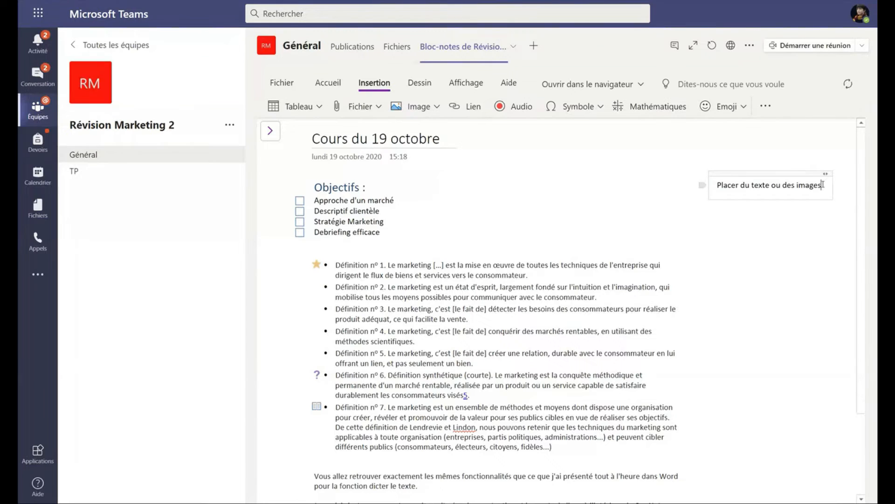
key(Return)
key(Return)
key(Return)
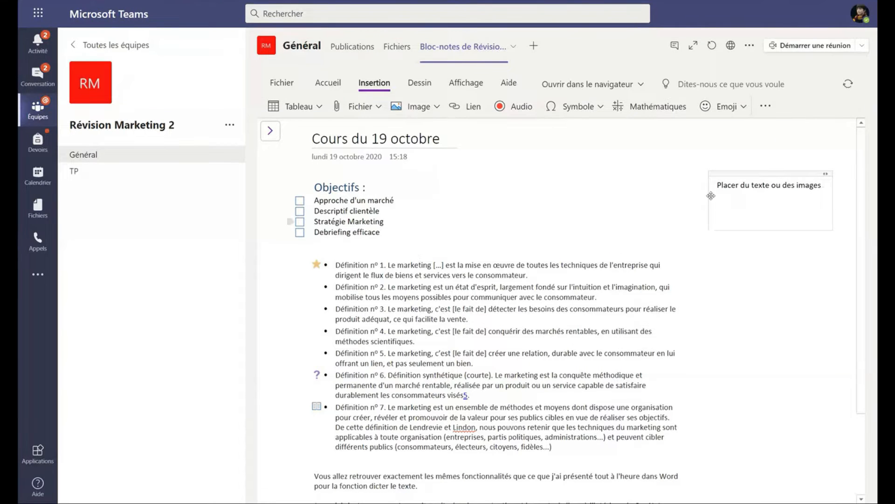
key(BackSpace)
key(BackSpace)
key(BackSpace)
mouse_move(751, 174)
mouse_down()
mouse_move(786, 215)
mouse_move(764, 166)
mouse_move(753, 167)
mouse_move(764, 180)
mouse_up()
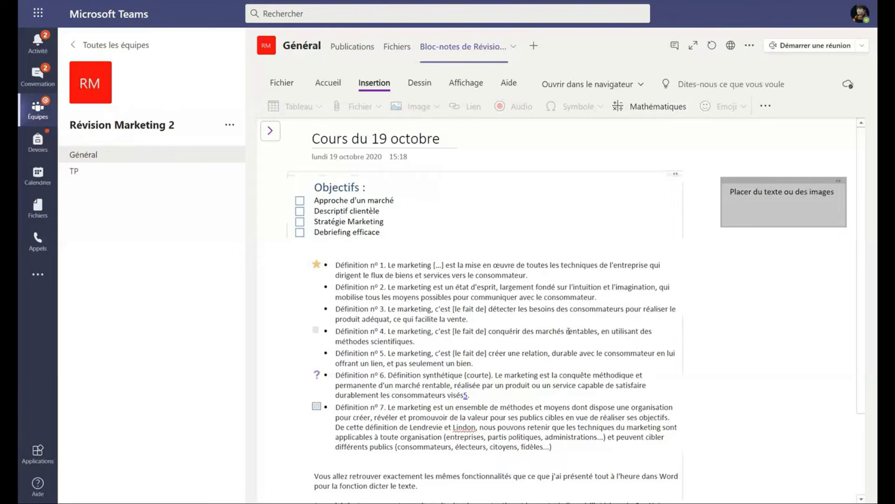
Step: Try to insert a file printout of "Manuel de l'élève" below the "Formation Teams" attachment, retrying the page synchronisation
scroll(321, 485, down, 3)
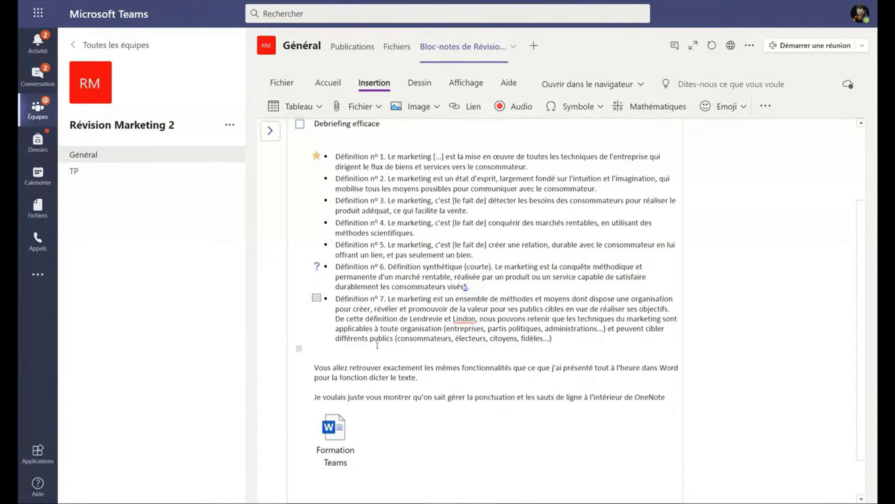
scroll(354, 298, down, 1)
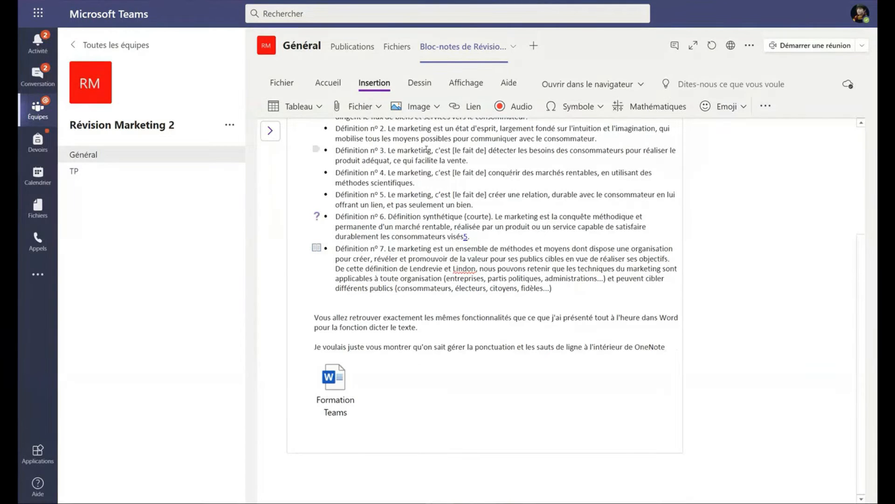
click(346, 106)
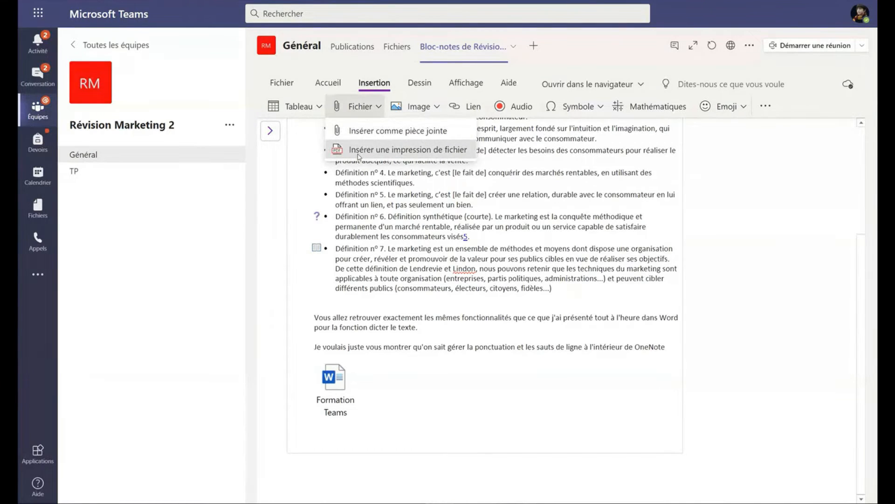
click(358, 151)
click(519, 302)
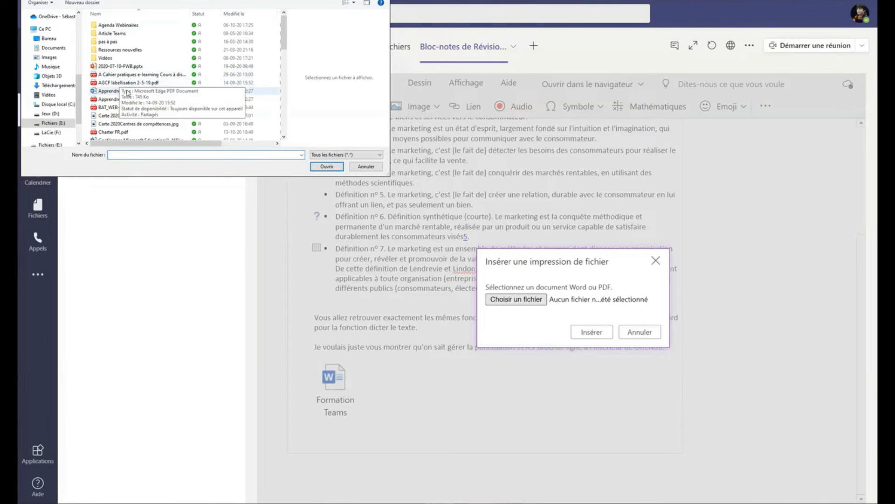
double_click(140, 107)
click(592, 332)
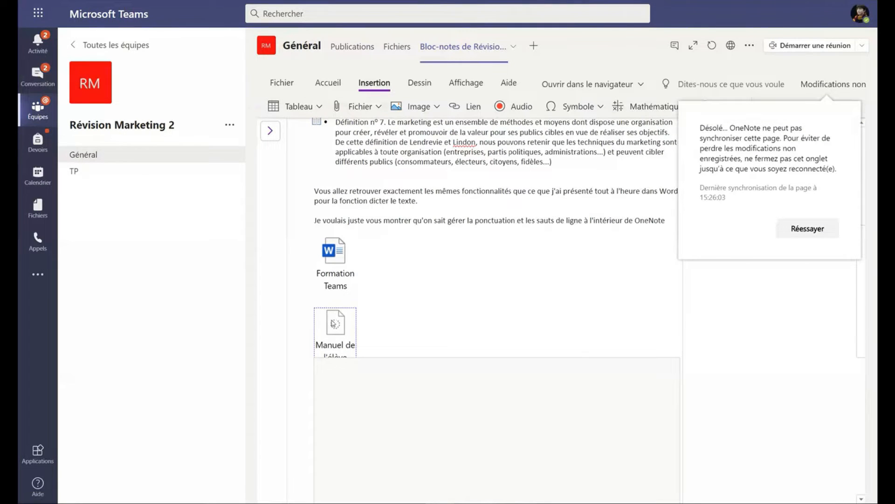
click(812, 234)
Step: Look through the pages of the "Free tenant" PDF printout on the course page
scroll(511, 309, down, 3)
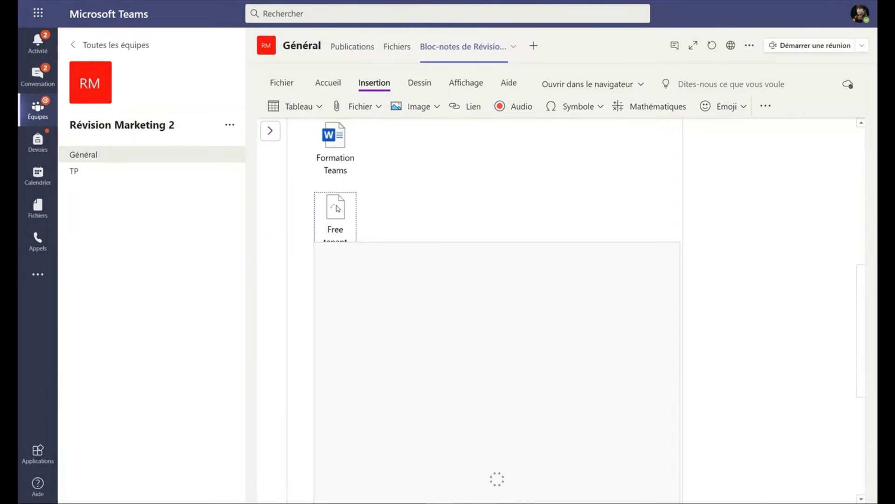
click(367, 219)
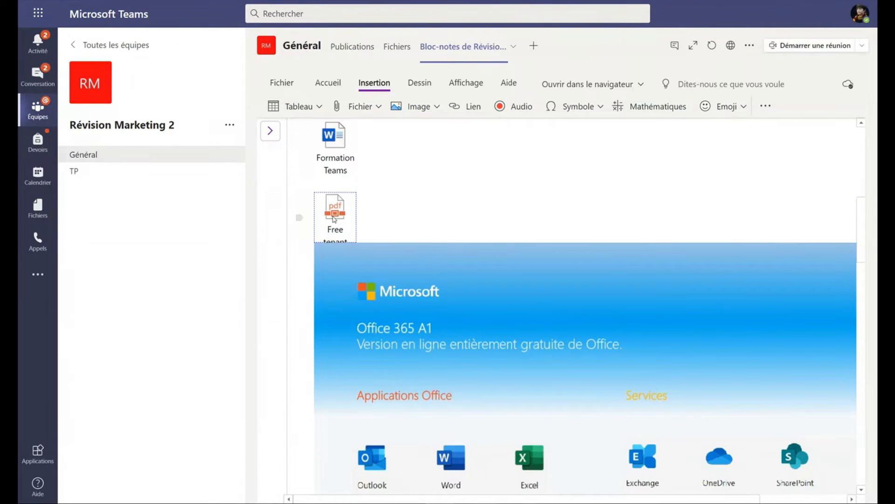
scroll(367, 219, down, 1)
scroll(434, 271, down, 7)
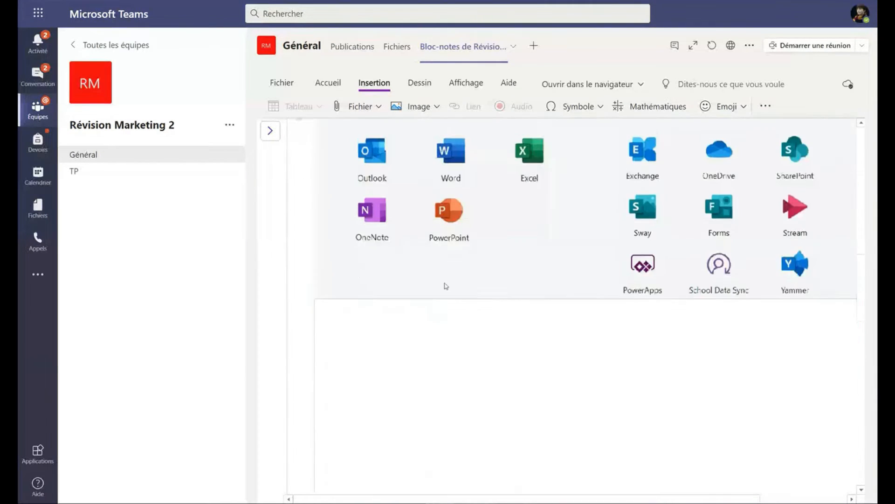
click(485, 240)
scroll(473, 296, down, 8)
scroll(472, 297, down, 12)
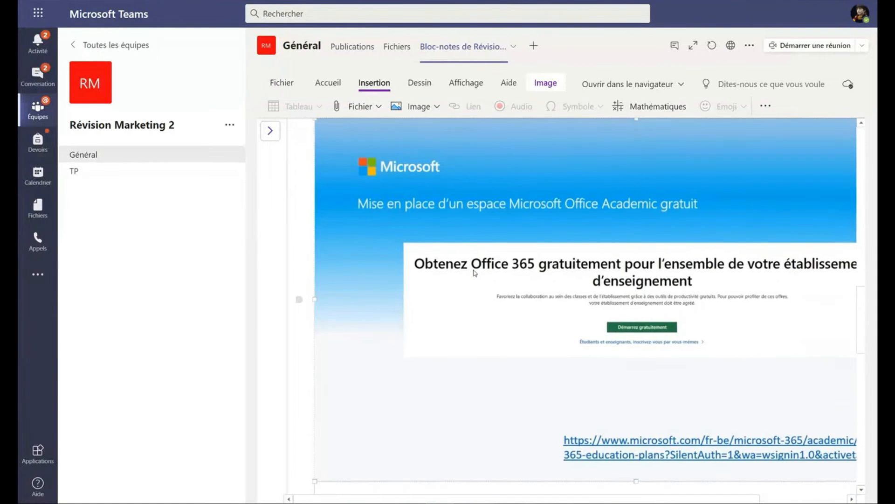
Step: Move the "Office 365 A1" printout page between the "Formation Teams" and "Free tenant" attachments and reduce its size
scroll(445, 345, up, 15)
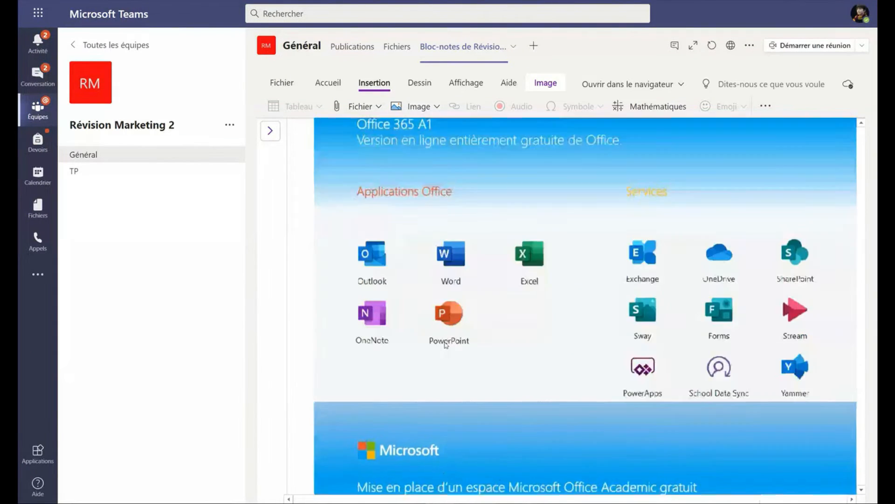
scroll(471, 277, down, 6)
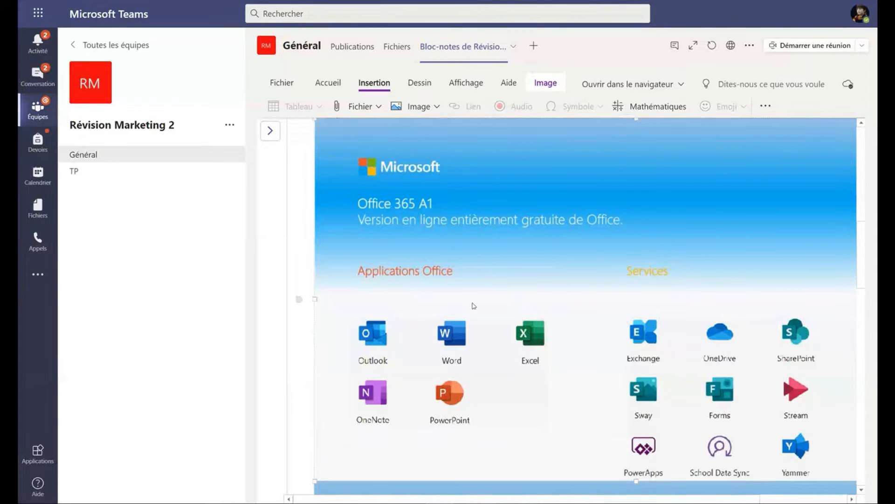
scroll(472, 304, up, 10)
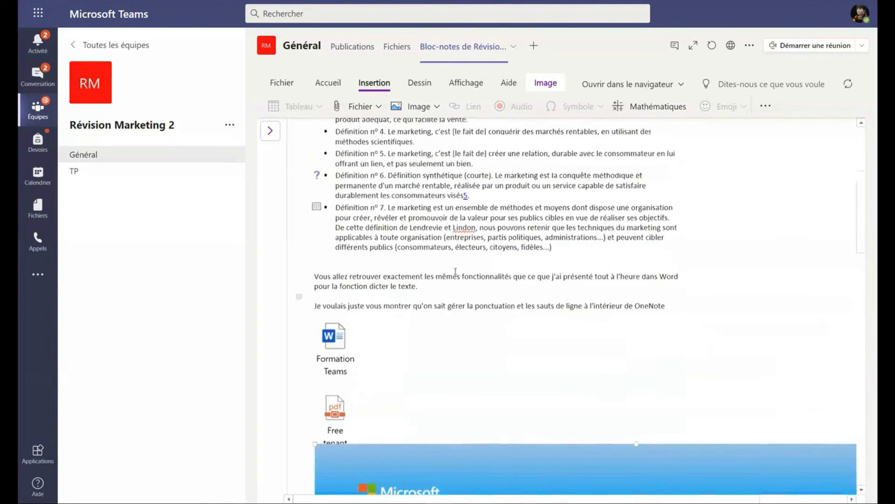
scroll(438, 355, down, 6)
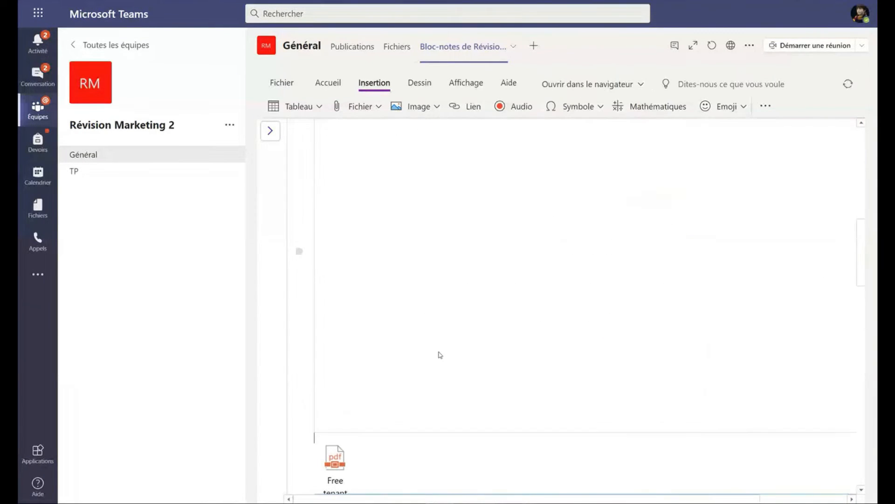
scroll(443, 338, down, 3)
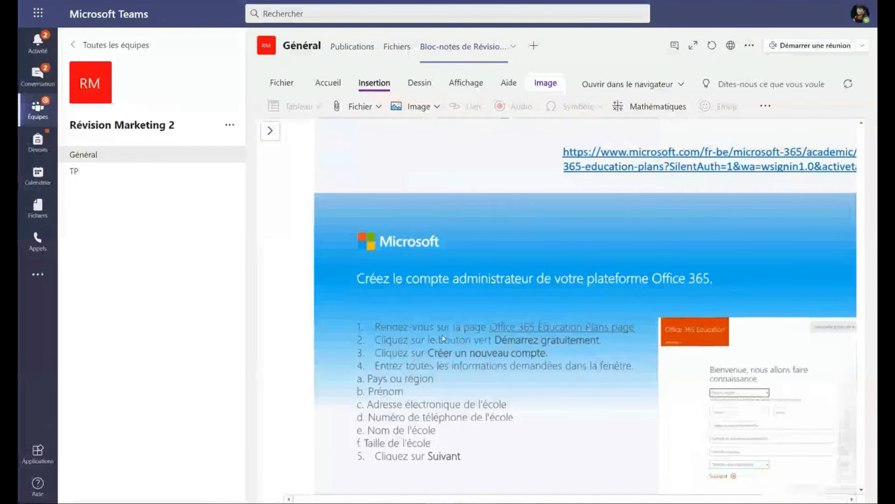
scroll(443, 338, down, 3)
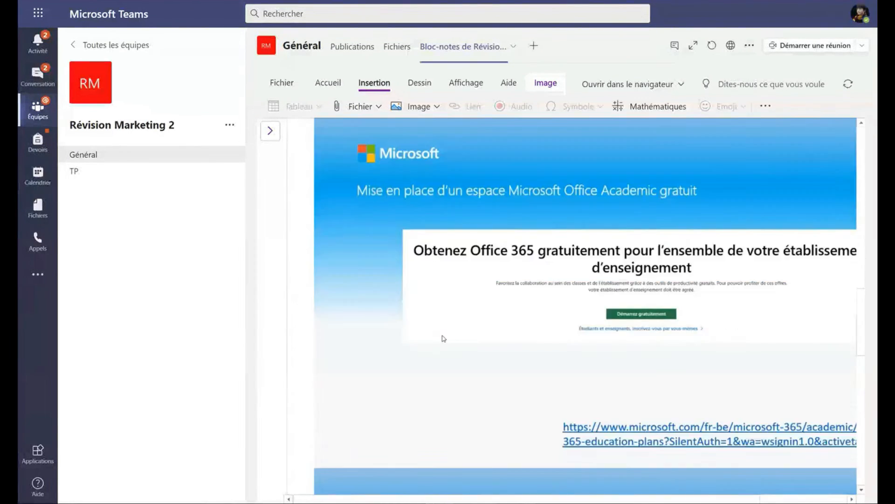
scroll(441, 333, up, 10)
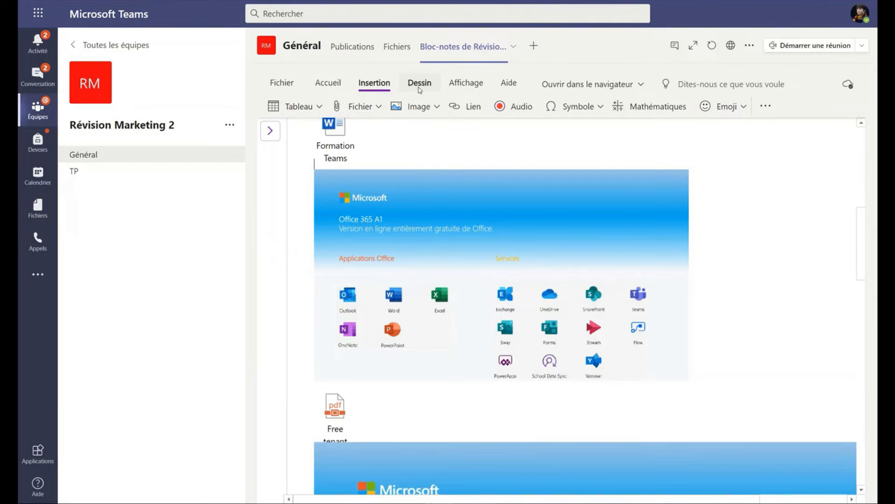
Step: Circle the Excel icon on the printout with a green pen, adding an arrow toward a hand-drawn question mark
click(420, 89)
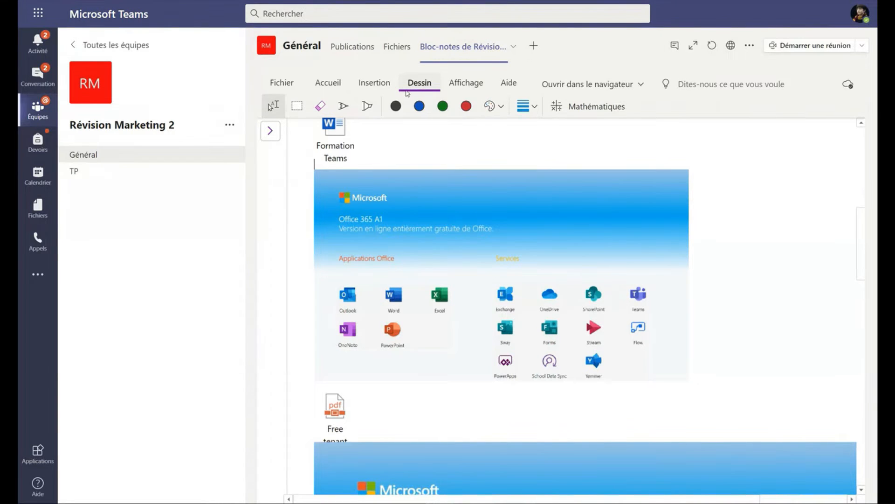
click(343, 106)
click(443, 106)
mouse_move(445, 274)
mouse_down()
mouse_move(437, 326)
mouse_move(441, 272)
mouse_move(562, 218)
mouse_move(579, 235)
mouse_up()
drag(645, 194, 631, 254)
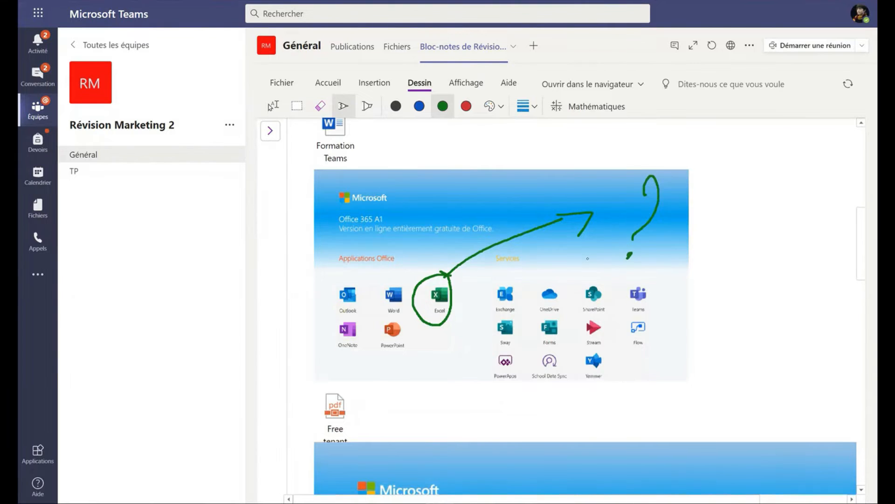
Step: Circle the Stream icon in red pen and draw an arrow from it to a warning triangle beside the printout
scroll(587, 258, up, 5)
scroll(657, 297, down, 6)
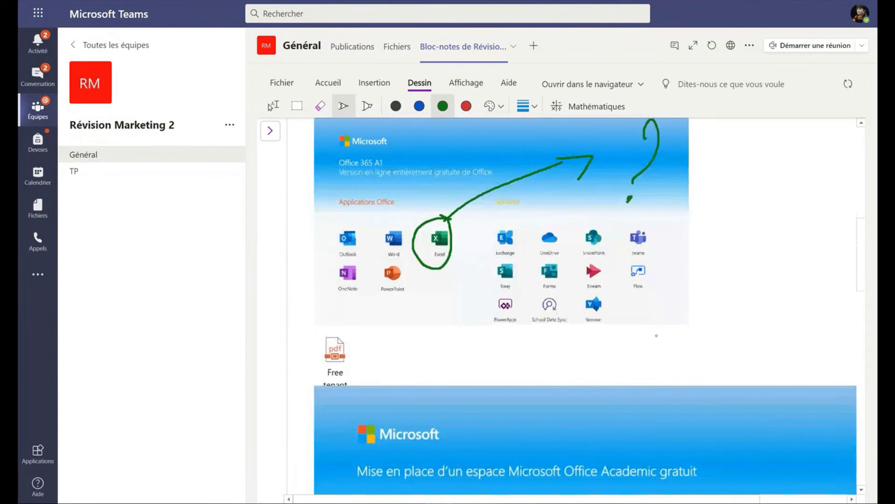
click(466, 106)
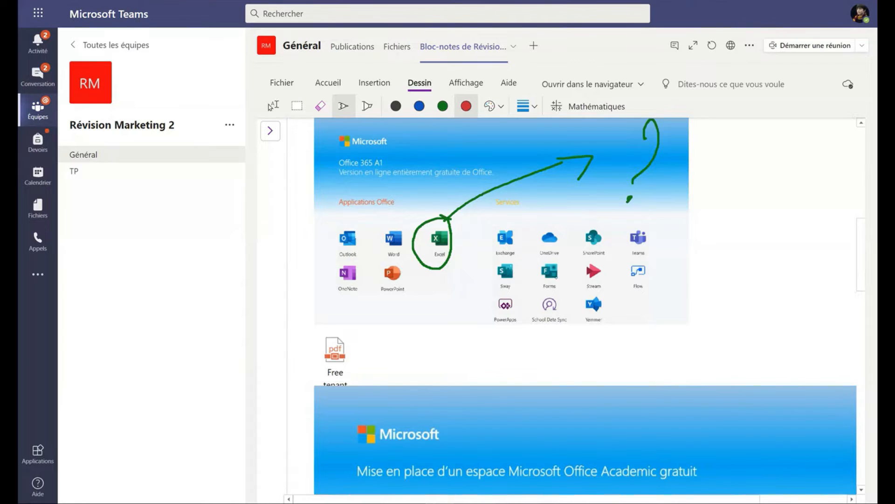
mouse_move(590, 264)
mouse_down()
mouse_move(574, 272)
mouse_move(605, 299)
mouse_move(737, 312)
mouse_up()
drag(772, 242, 772, 274)
mouse_move(772, 233)
mouse_down()
mouse_move(741, 294)
mouse_move(823, 330)
mouse_move(698, 294)
mouse_up()
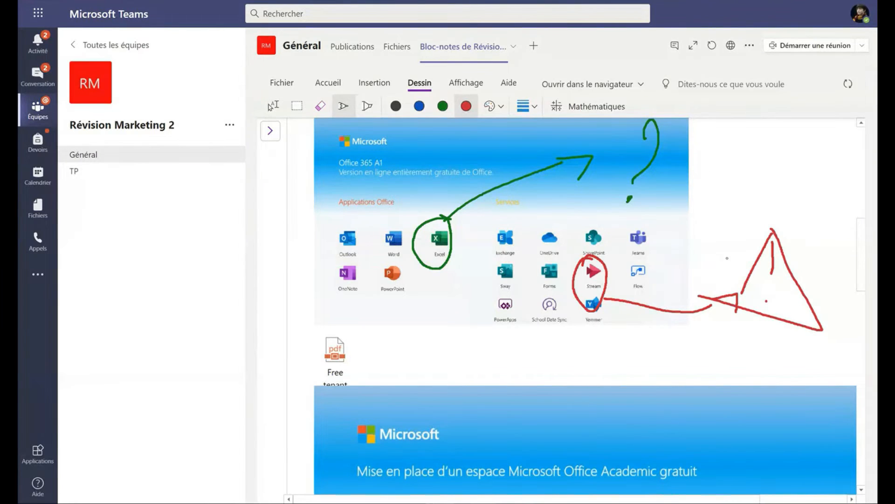
Step: Highlight the first line of "Définition nº 4" with the yellow highlighter
scroll(445, 323, up, 4)
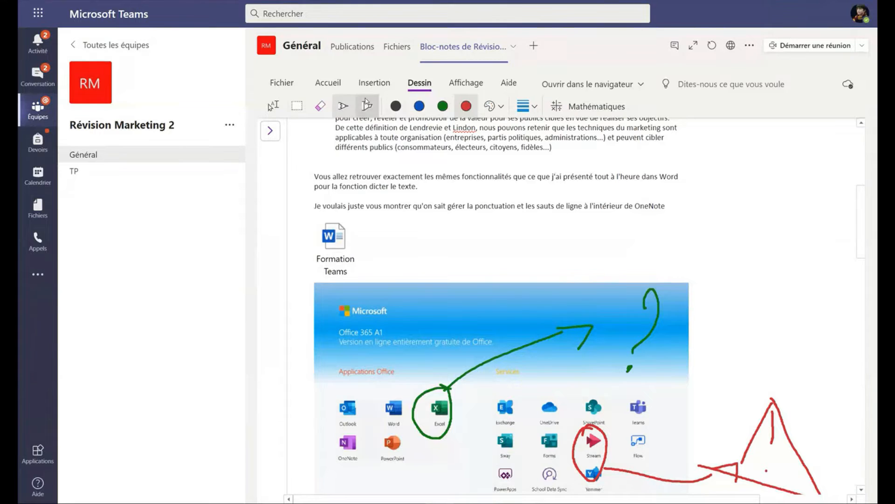
click(367, 106)
scroll(344, 282, down, 3)
mouse_move(354, 280)
mouse_down()
mouse_move(323, 301)
mouse_move(366, 285)
mouse_move(370, 317)
mouse_up()
scroll(371, 317, up, 8)
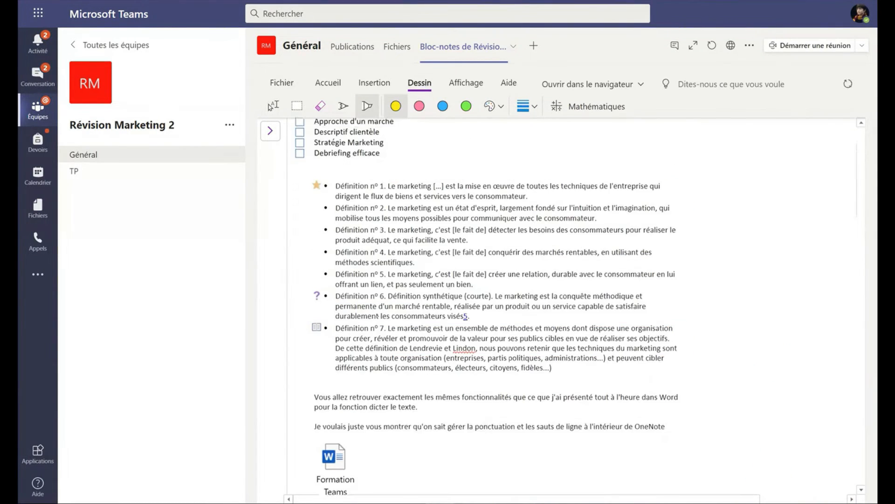
drag(325, 259, 659, 265)
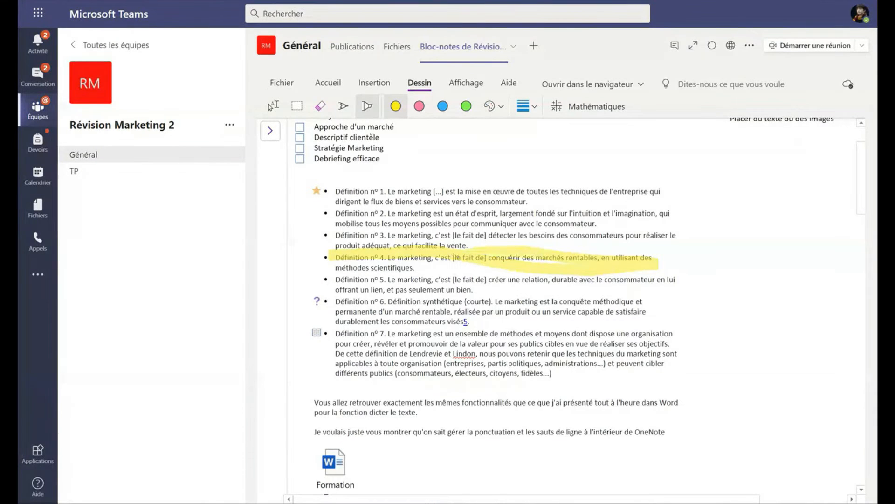
Step: Add a new notebook page titled "Cours du 20 octobre"
click(270, 131)
click(394, 495)
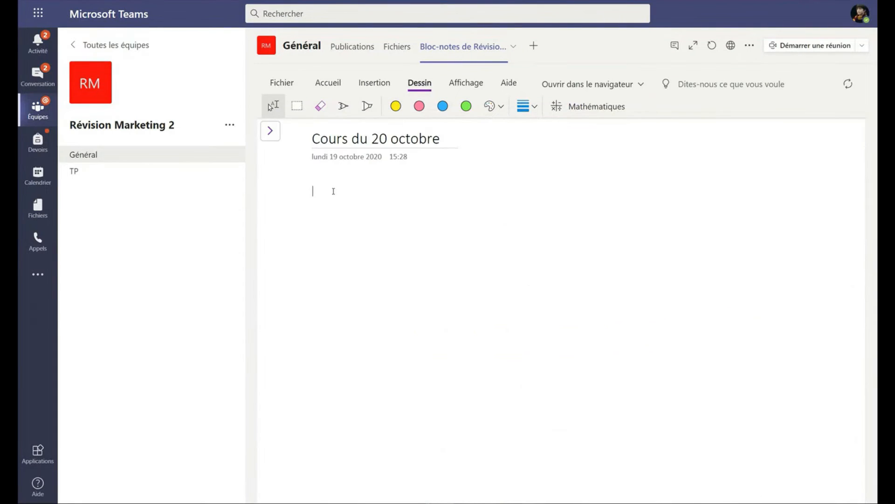
Step: Search online images for "Campagne du pub" without the Creative Commons restriction and insert the McDonald's "venez comme vous êtes" advert
click(374, 83)
click(424, 105)
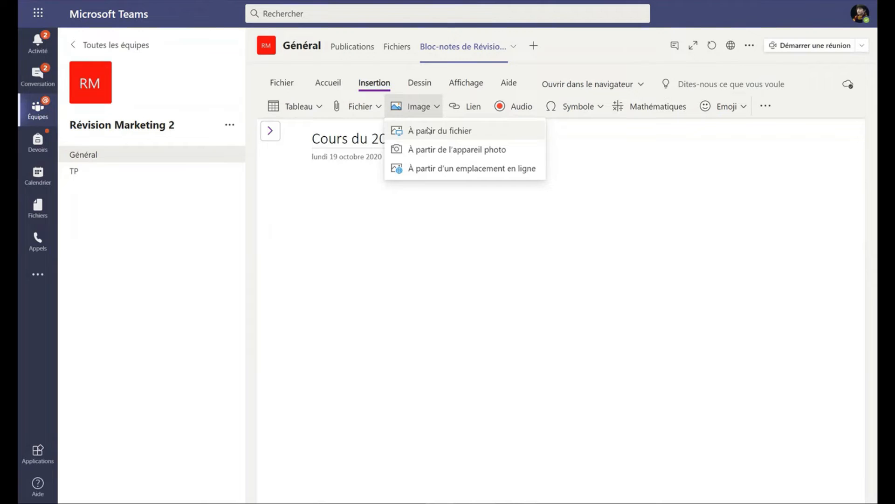
click(425, 169)
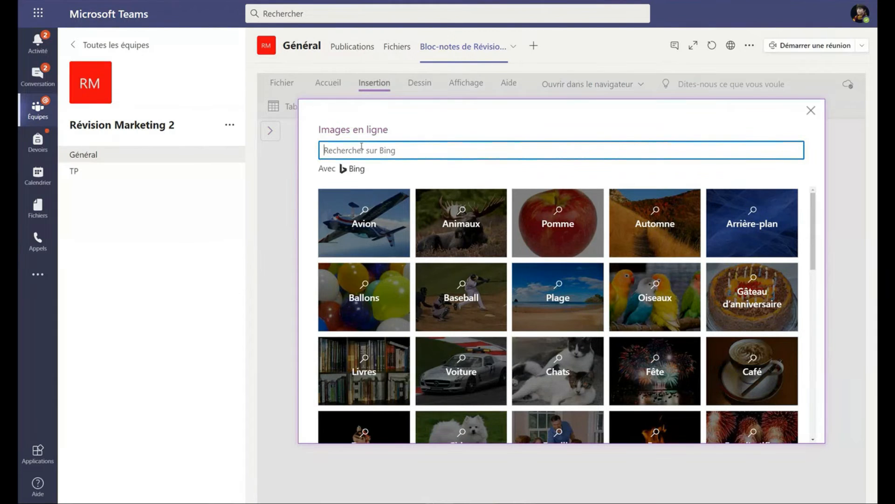
text(Campagne du pub)
key(Return)
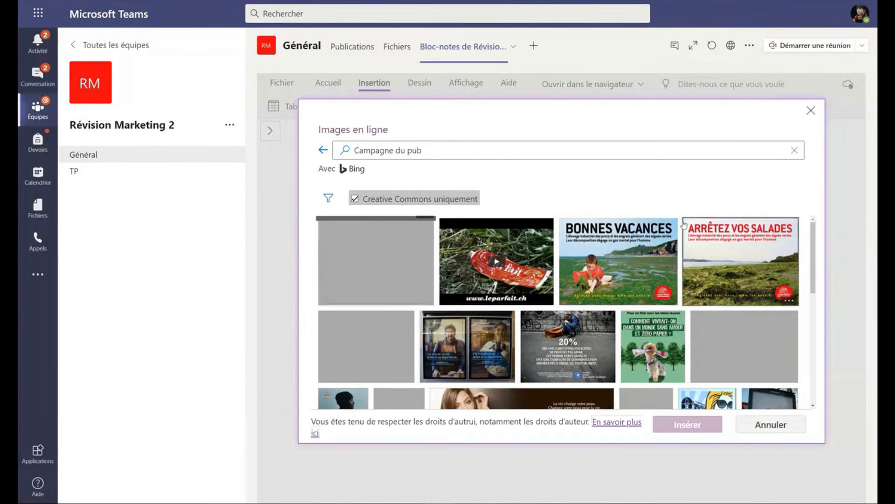
click(355, 199)
click(385, 302)
click(685, 424)
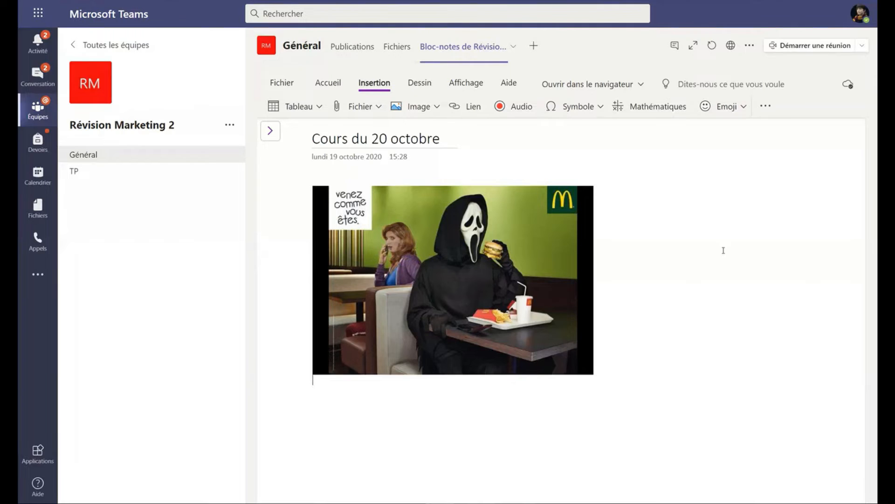
Step: Shrink the McDonald's image slightly and place an empty text container beside its upper part
click(511, 233)
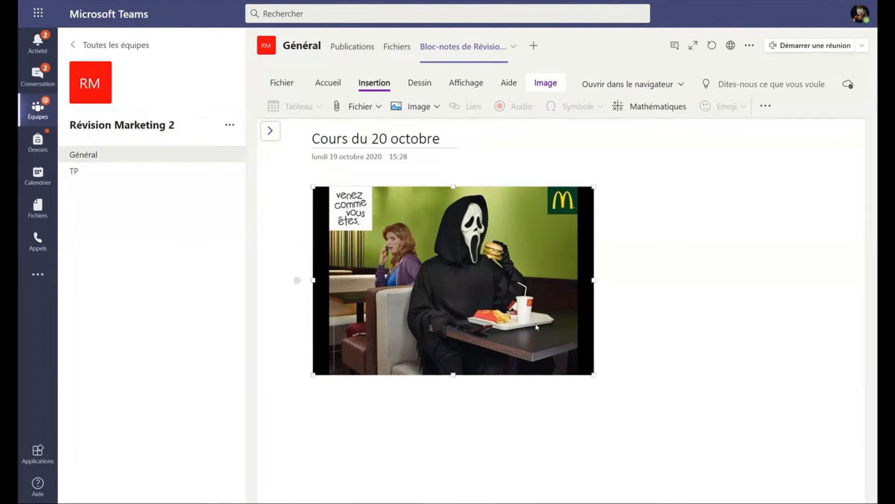
drag(593, 374, 446, 276)
drag(524, 305, 579, 364)
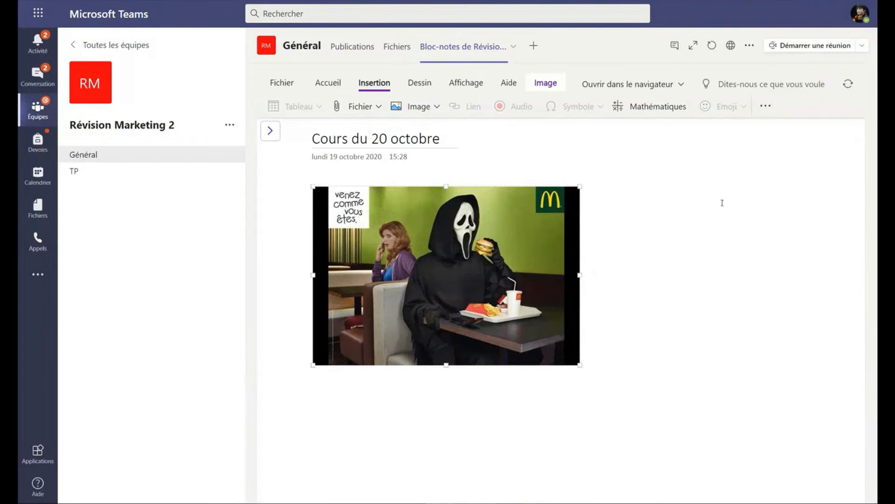
click(810, 216)
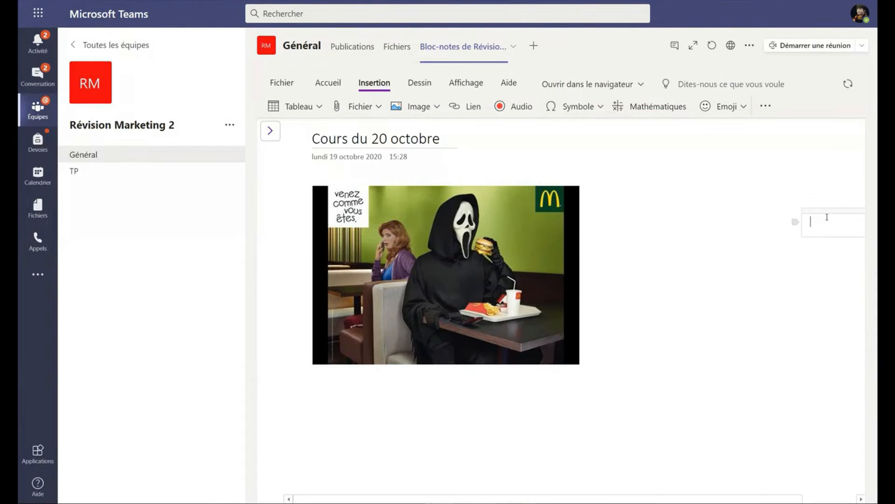
drag(826, 206, 631, 198)
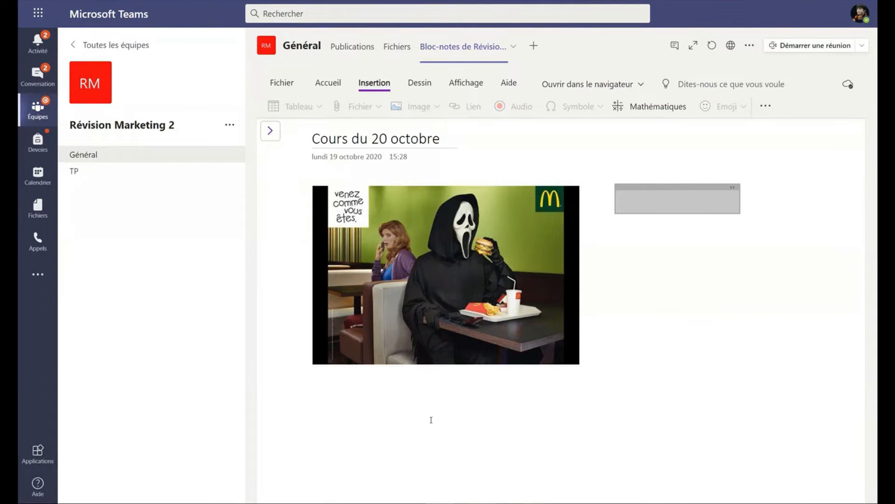
Step: Take a camera photo of the held-up sheet of paper and insert it below the McDonald's image
click(313, 411)
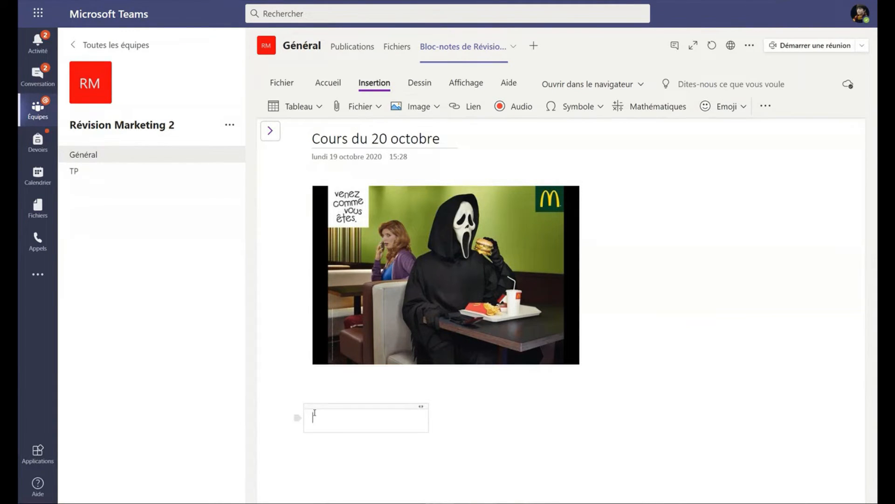
click(423, 109)
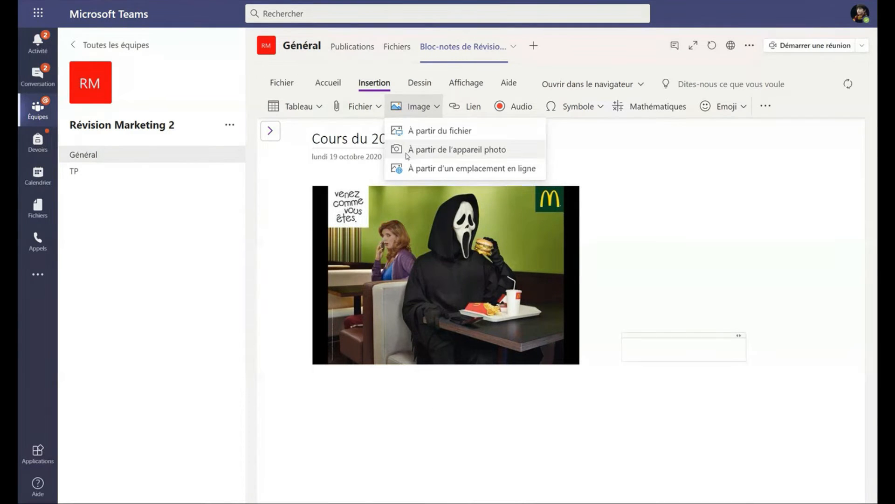
click(413, 151)
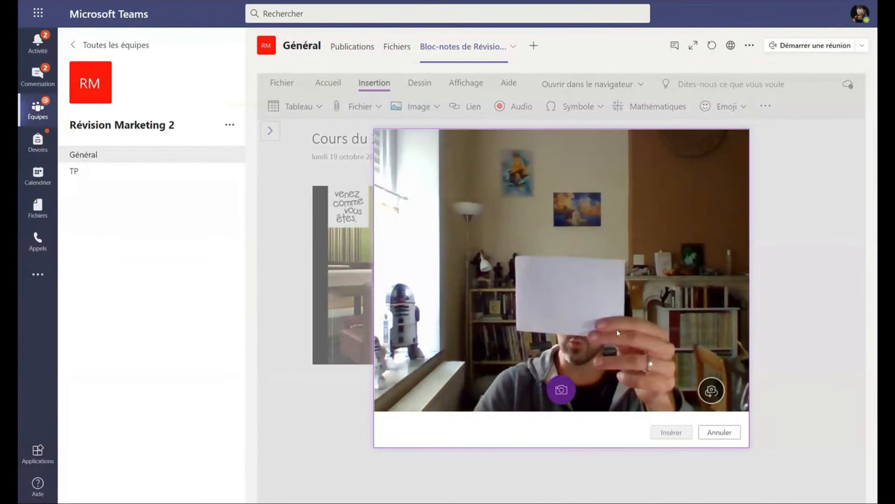
click(564, 397)
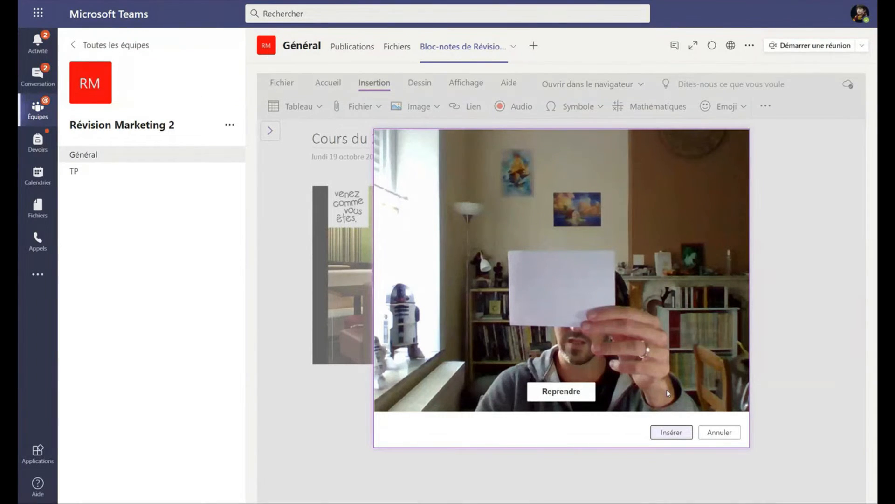
click(672, 432)
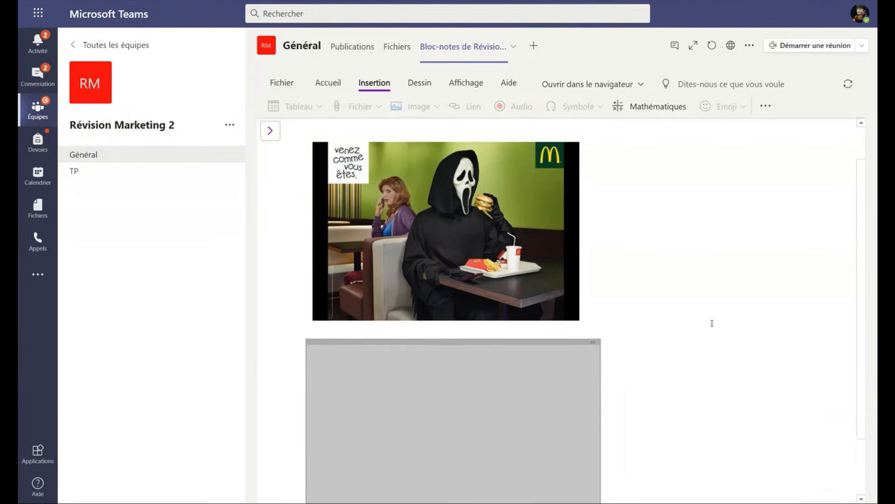
Step: Create an empty text container beside the photo and move it level with the top of the McDonald's image
click(712, 323)
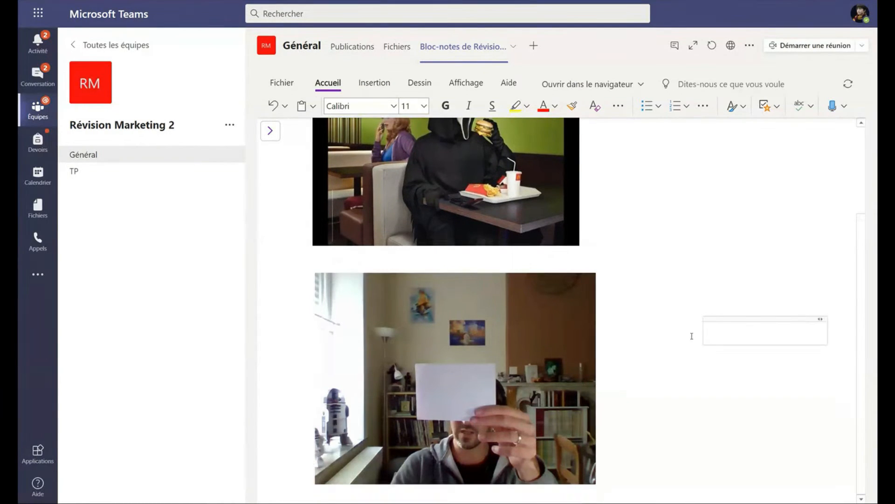
scroll(665, 296, up, 3)
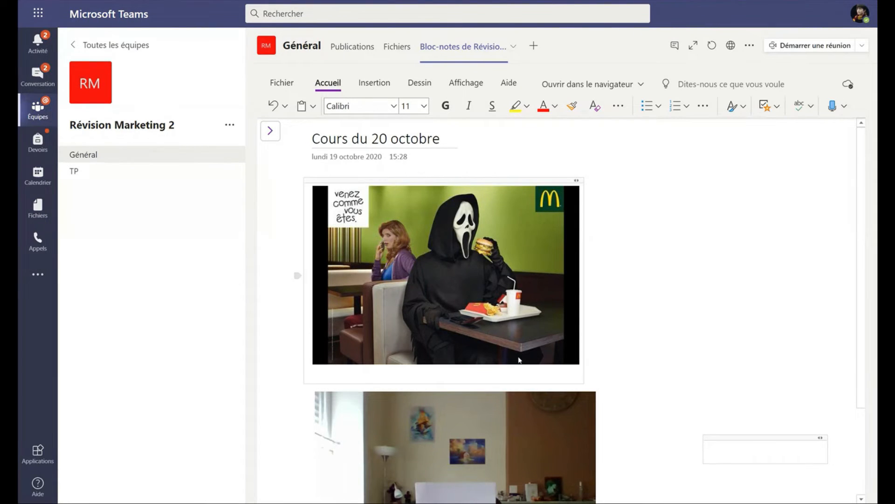
drag(724, 439, 665, 186)
click(386, 88)
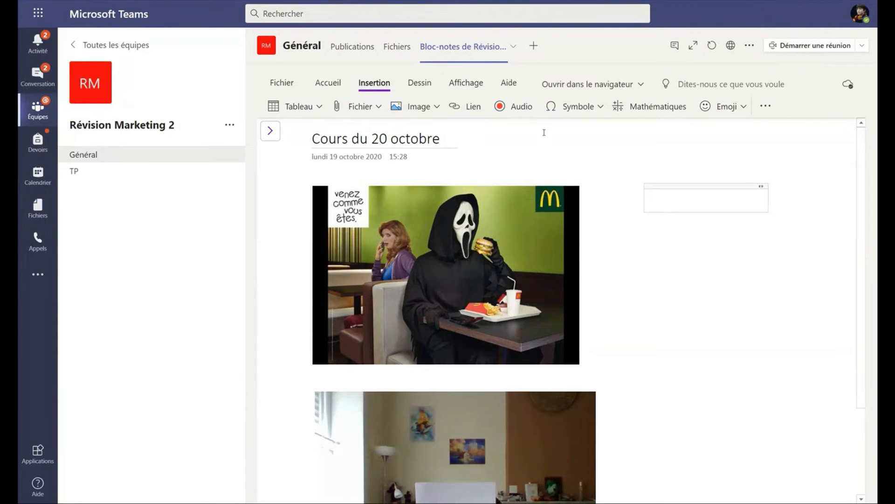
click(469, 109)
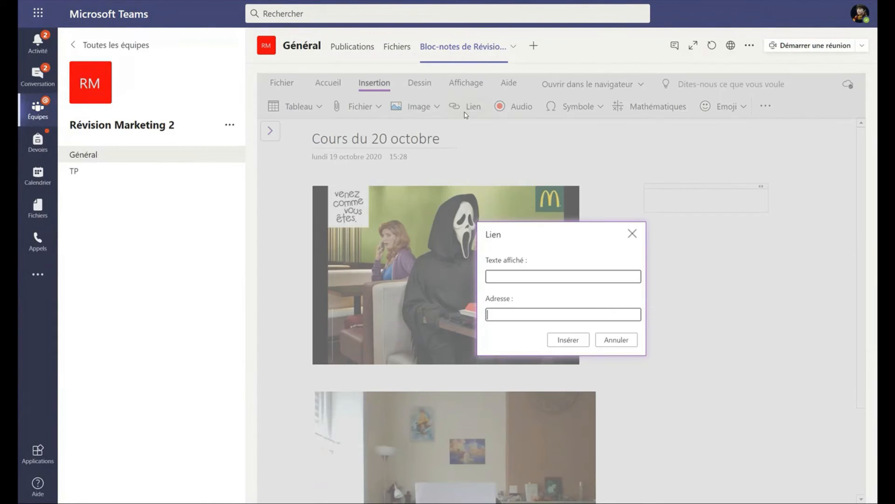
text(https://splc.be)
click(497, 275)
text(Un site uti)
click(577, 344)
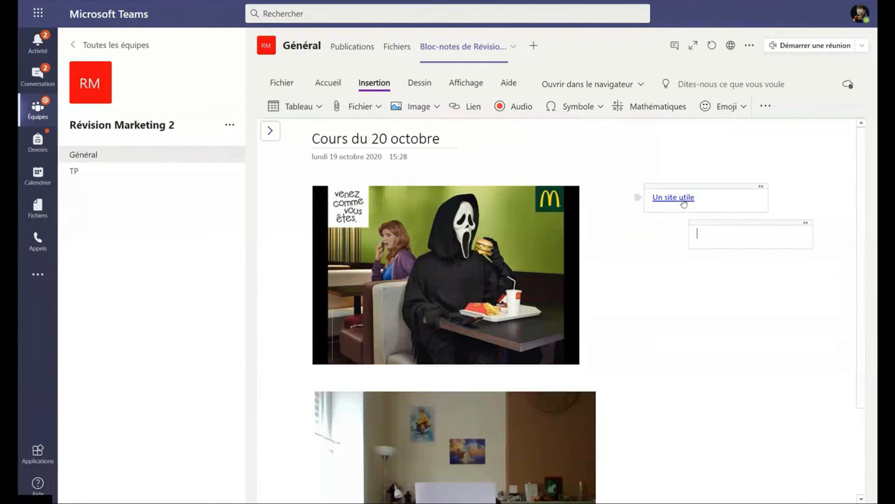
click(683, 203)
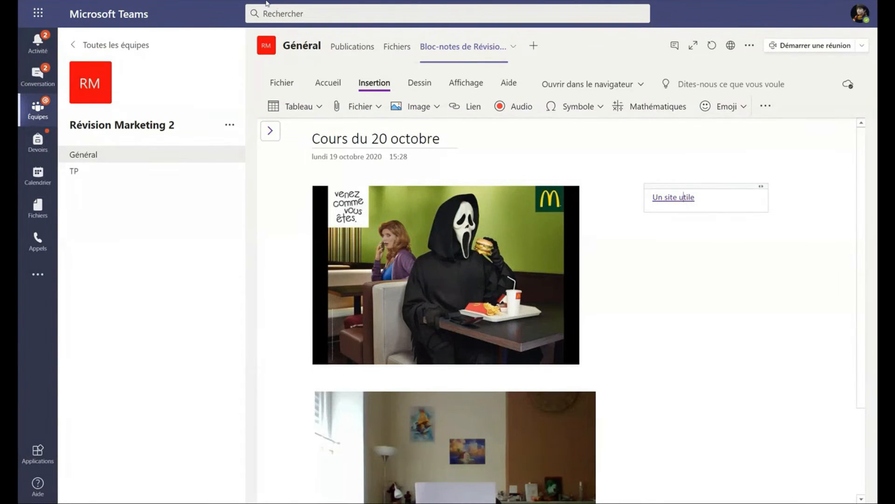
Step: Open the "Un site utile" link and browse the linked website up and down
ctrl+click(683, 203)
scroll(375, 163, down, 2)
scroll(374, 163, up, 17)
scroll(375, 163, down, 16)
scroll(376, 166, up, 16)
Step: Record an audio clip in a new container below the "Un site utile" link and stop the recording
click(655, 275)
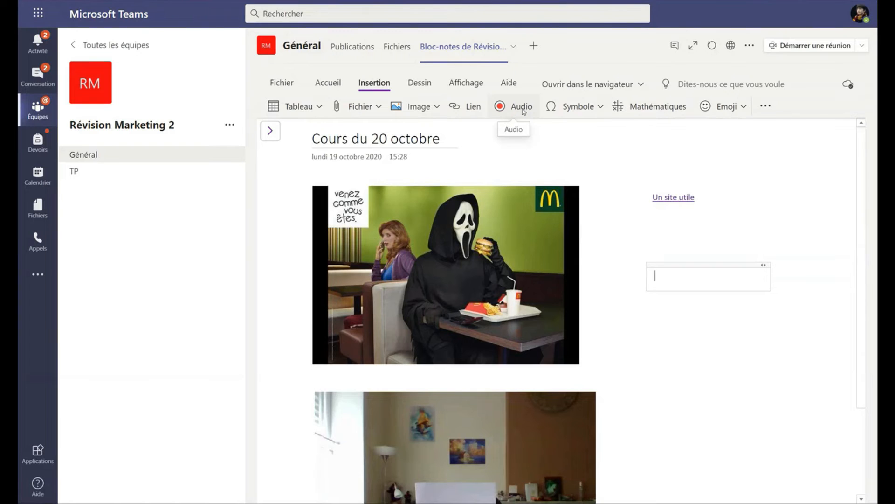
click(521, 107)
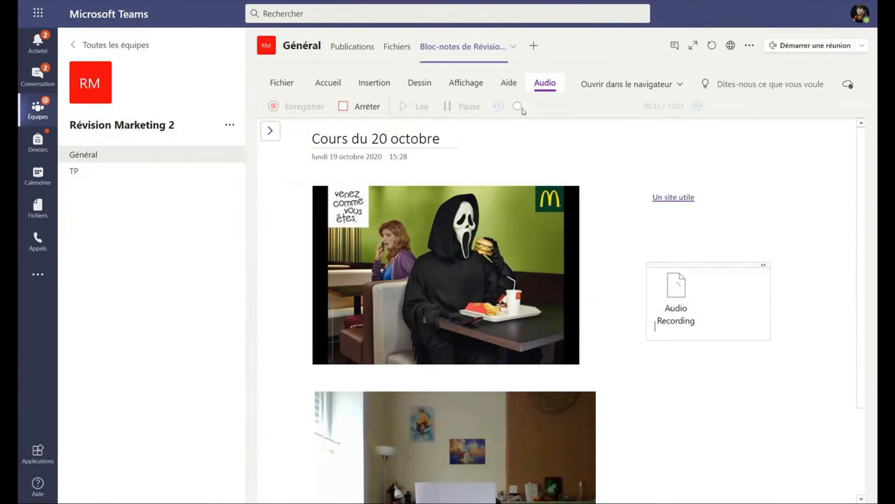
click(674, 313)
click(377, 104)
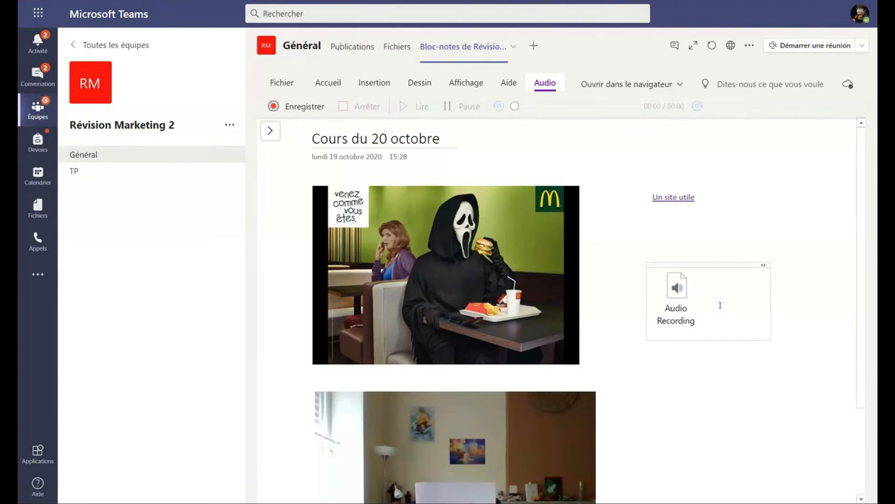
Step: Play back the audio recording and place an empty text container below it
click(682, 302)
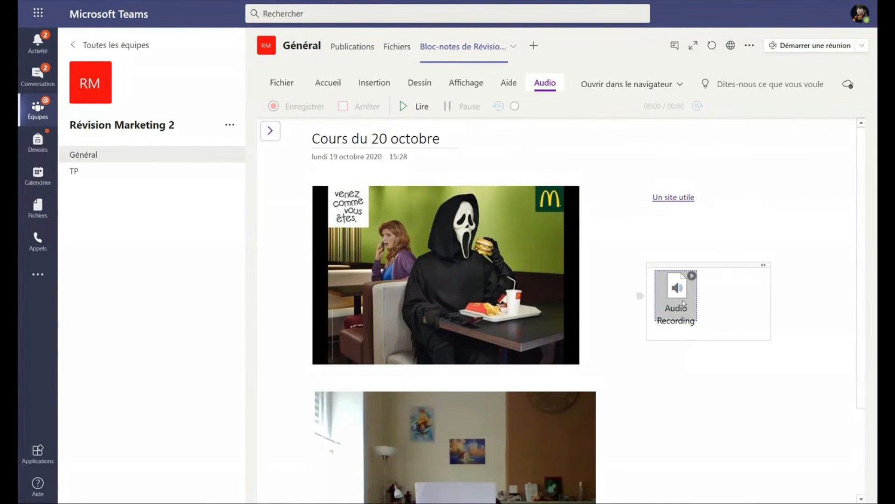
click(422, 107)
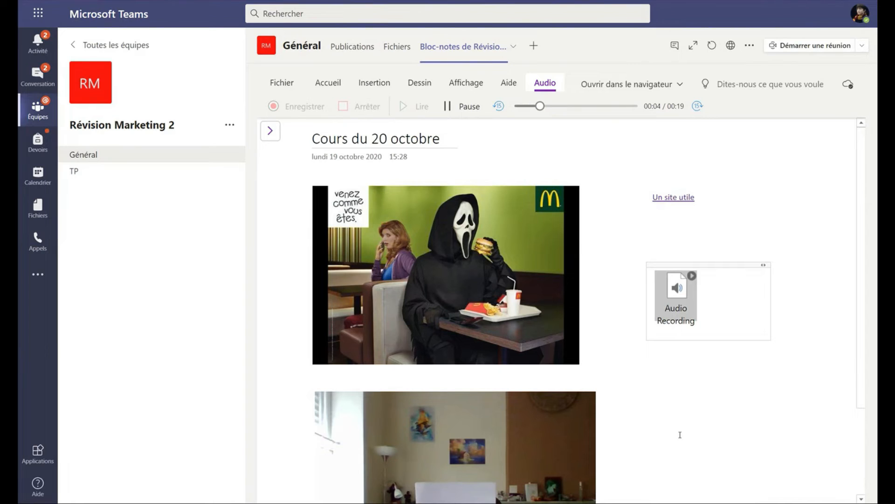
click(650, 402)
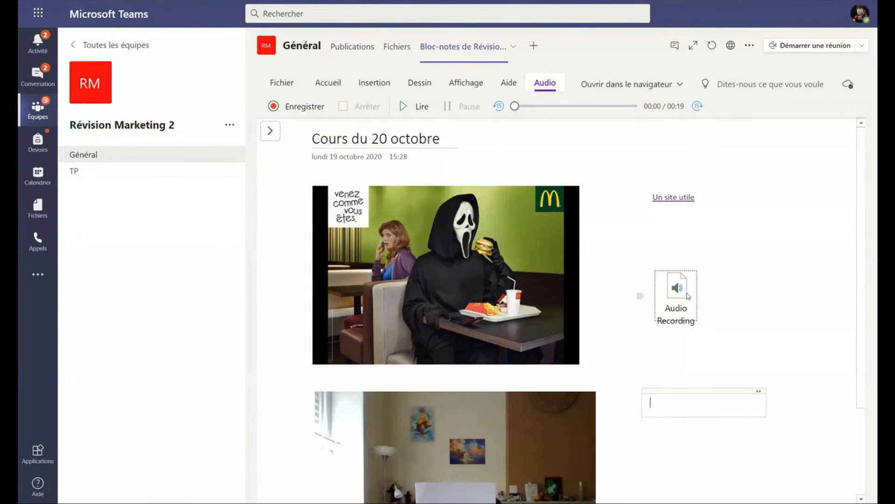
Step: Examine the getting-started instructions and examples for mathematical equations, and close them
click(374, 83)
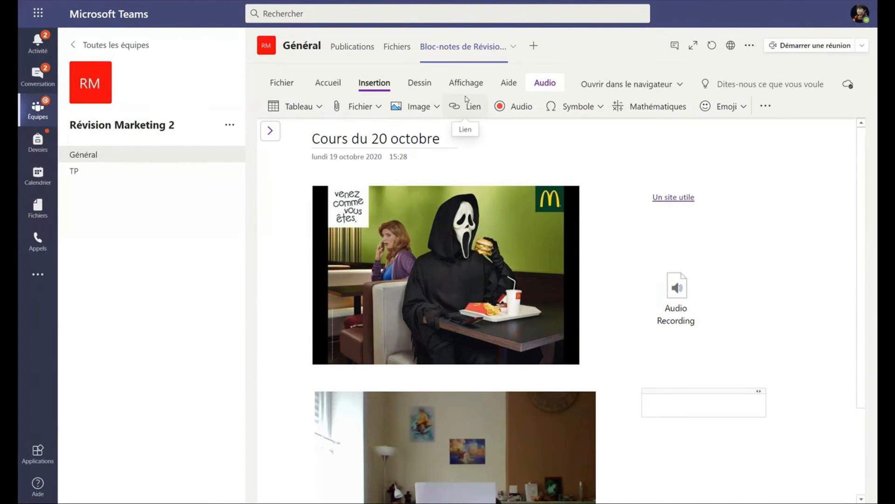
click(653, 106)
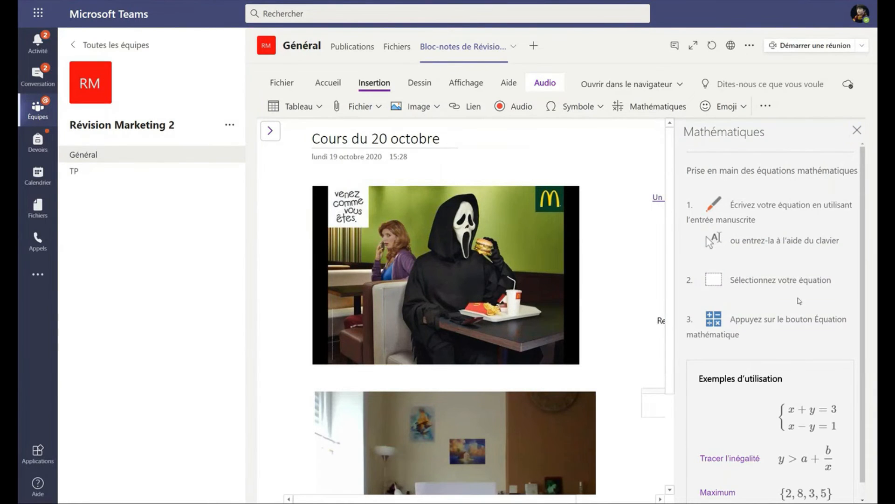
scroll(798, 308, down, 1)
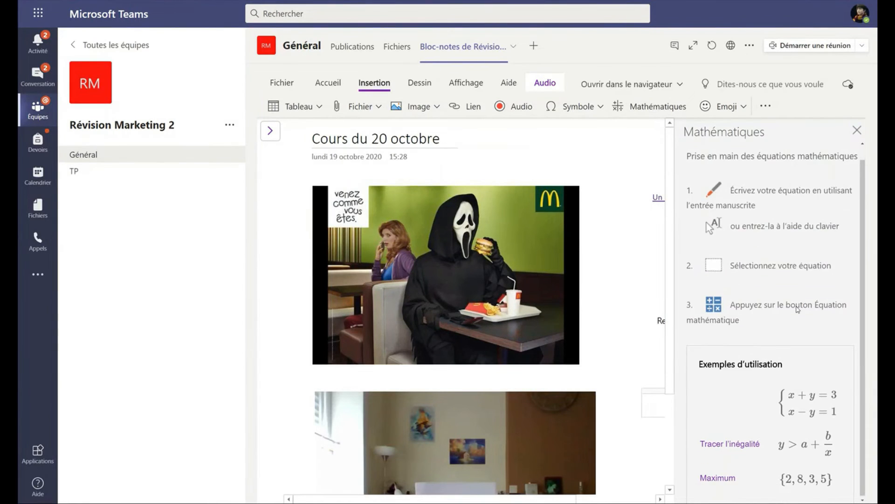
click(857, 131)
Step: Open the "Cours du 19 octobre" page in the Immersive Reader and expand the notebook to the full window
click(472, 83)
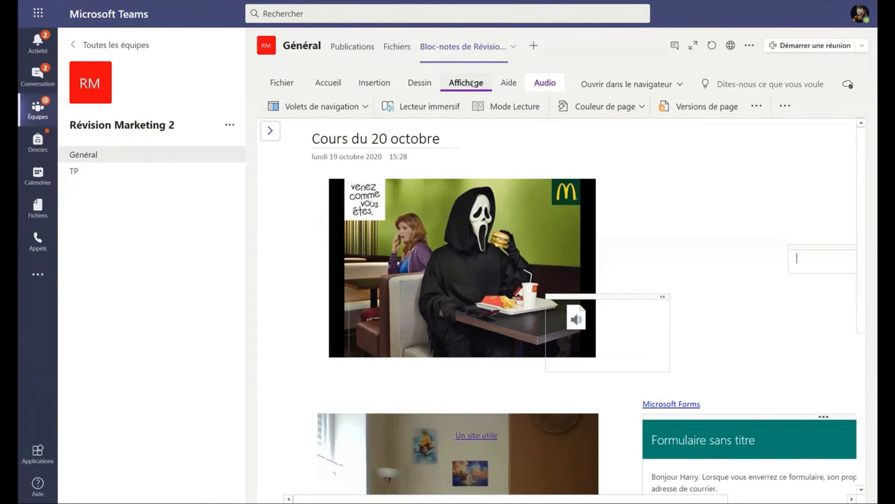
click(270, 131)
click(412, 153)
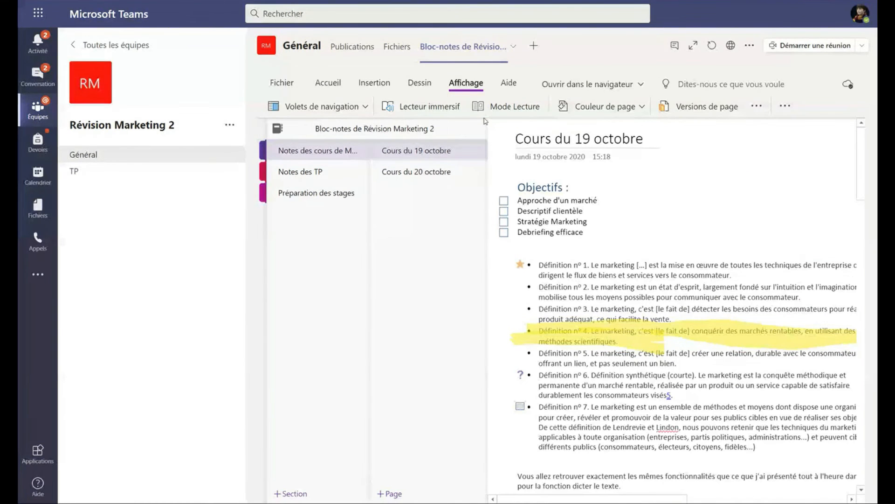
click(623, 294)
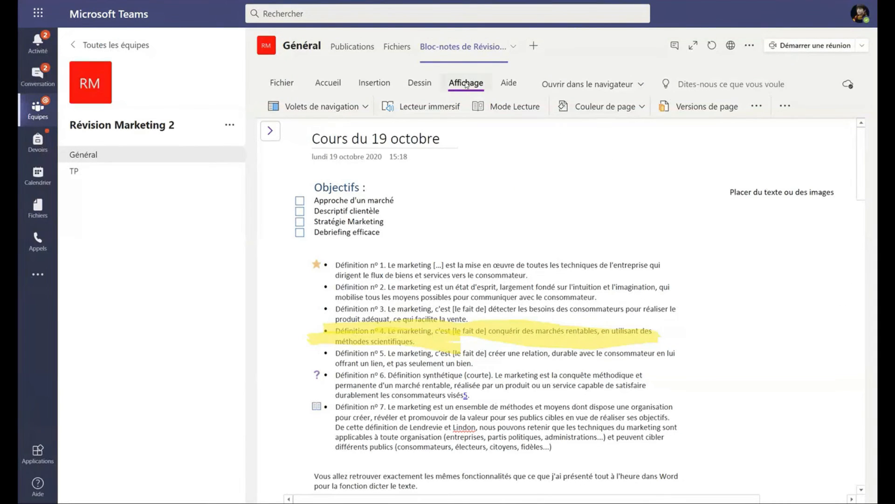
click(424, 107)
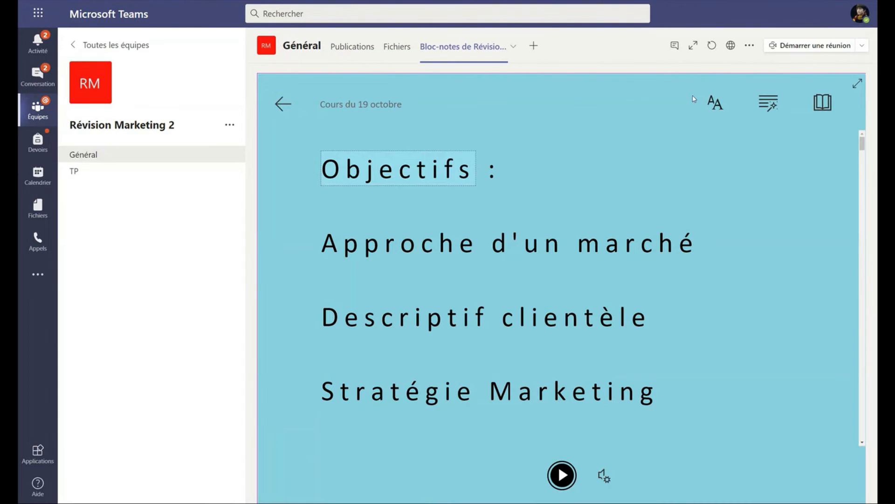
click(693, 45)
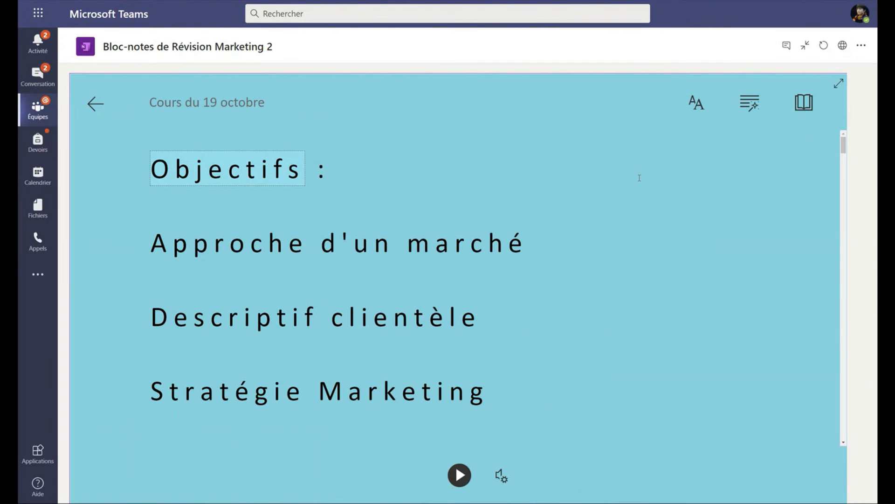
Step: In the reader's text preferences, try the text size control and switch the increased spacing off and back on
click(696, 103)
mouse_move(745, 163)
mouse_down()
mouse_move(704, 163)
mouse_move(763, 167)
mouse_move(742, 168)
mouse_up()
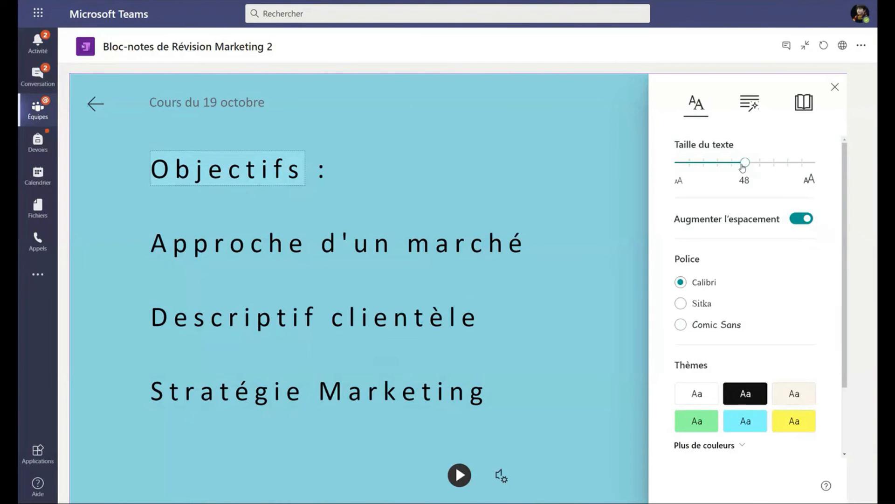
click(802, 218)
click(801, 218)
Step: Try the Sitka and Comic Sans fonts on the reader text and return to Calibri
scroll(737, 245, down, 1)
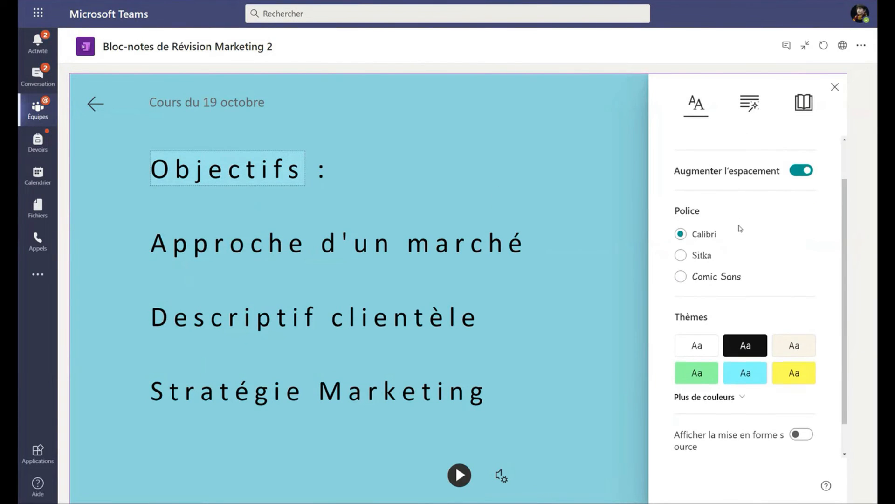
scroll(758, 182, down, 1)
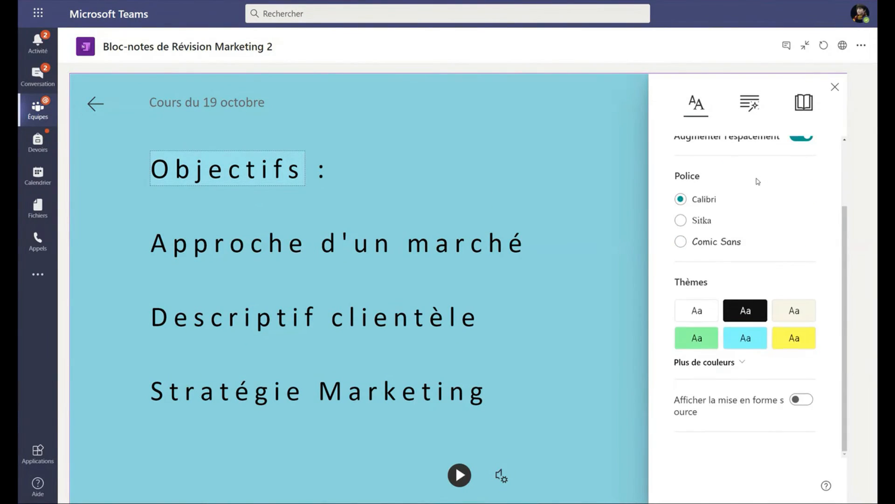
click(681, 221)
click(681, 242)
click(681, 200)
click(681, 223)
click(682, 243)
click(682, 200)
Step: Show more theme colours, try the white, black, cream, yellow and blue backgrounds, and return to the Bleu-vert theme
click(705, 363)
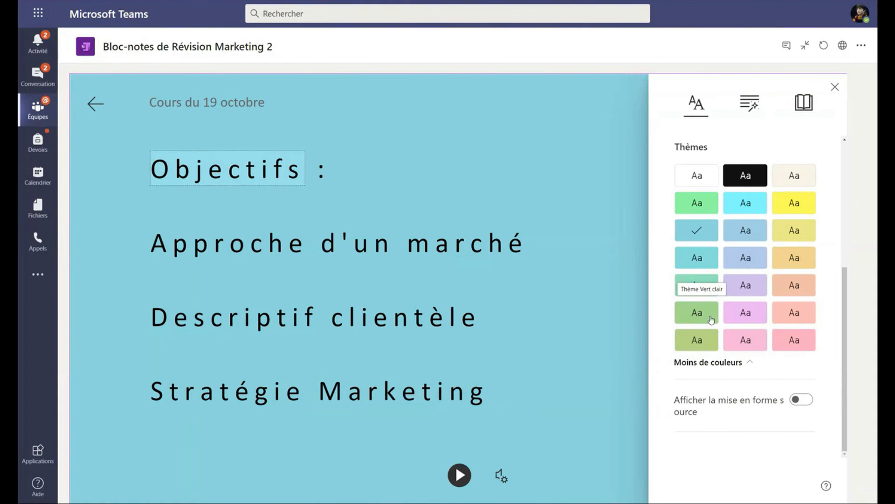
click(700, 176)
click(748, 174)
click(788, 176)
click(795, 205)
click(744, 203)
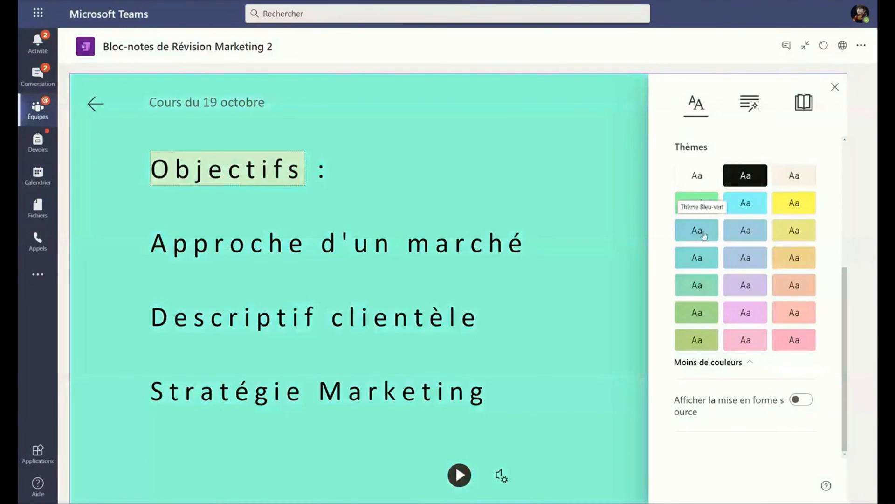
click(697, 231)
click(745, 233)
click(792, 233)
click(696, 232)
Step: Try the green, purple, orange and pink reader themes and reapply the Bleu-vert theme
click(691, 289)
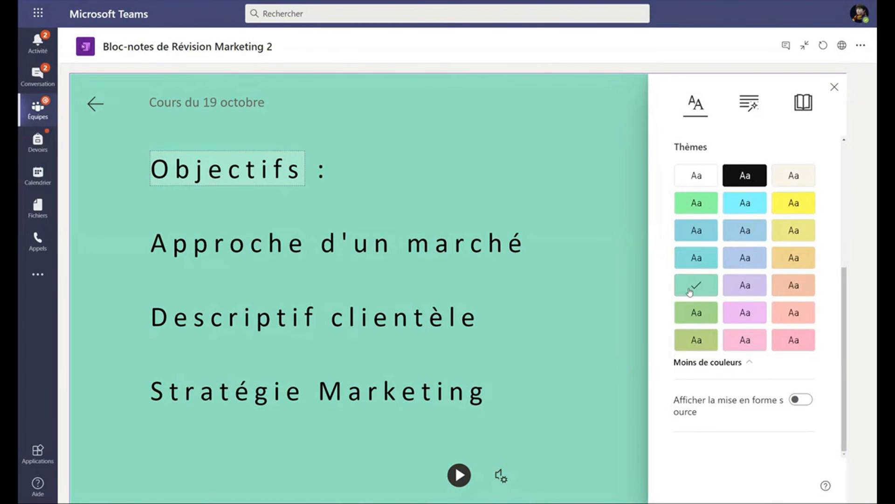
click(702, 310)
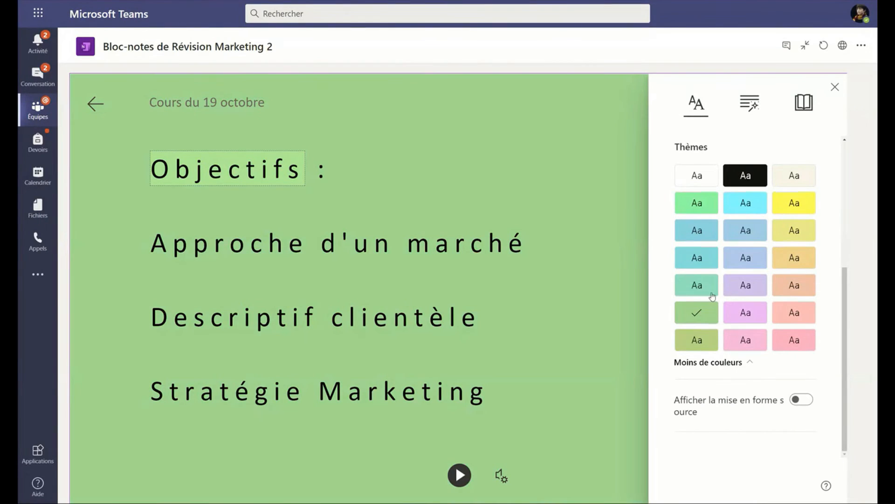
click(744, 286)
click(782, 297)
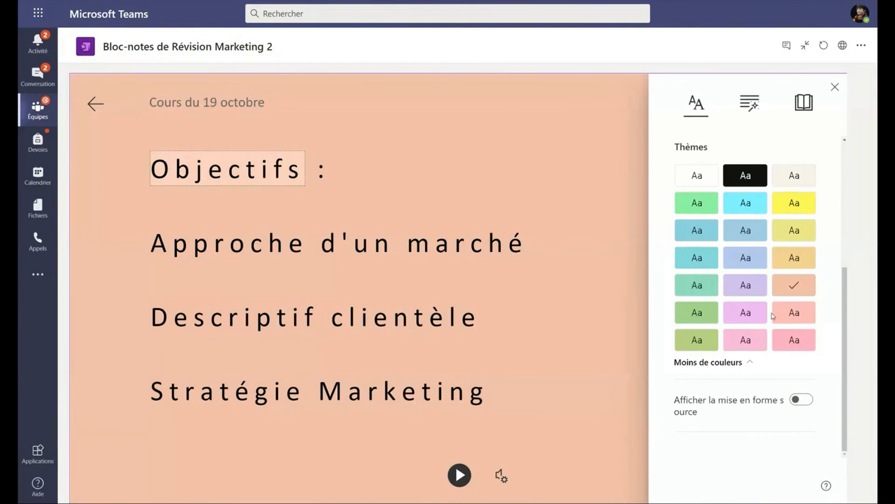
click(781, 320)
click(743, 314)
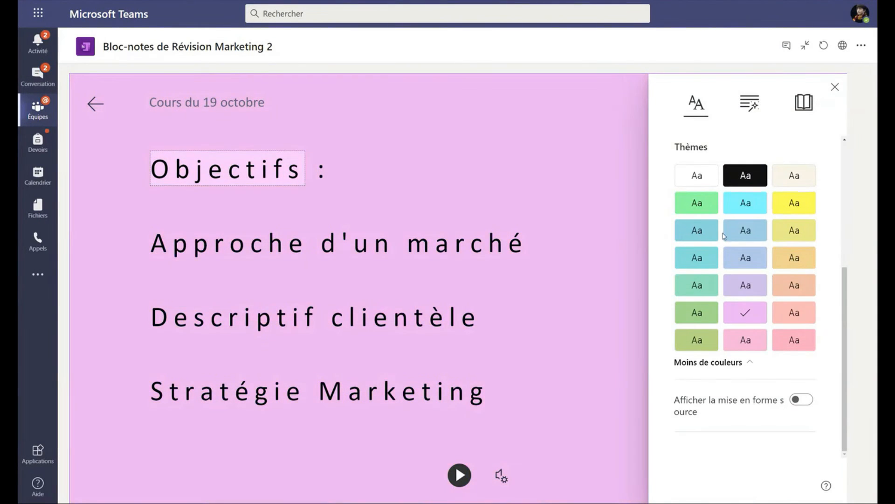
click(689, 237)
Step: Switch the display of the source formatting on and off twice to compare the reader text
click(800, 402)
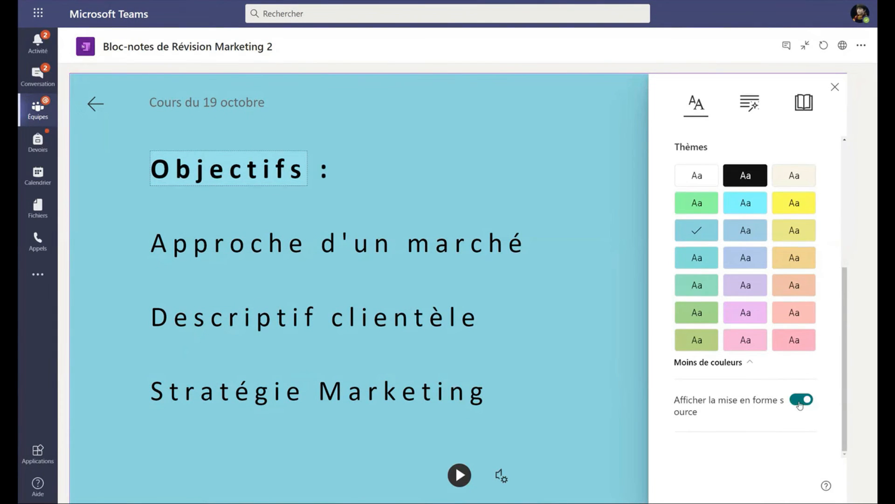
click(800, 402)
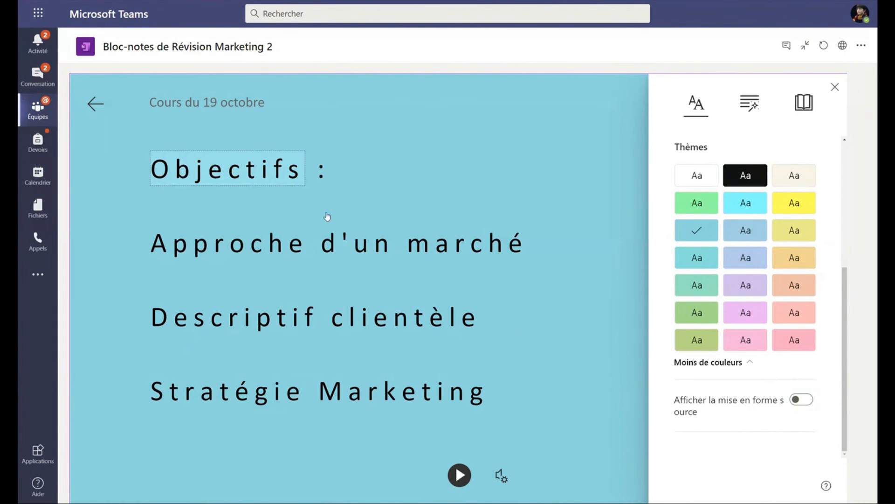
click(801, 402)
click(801, 402)
scroll(741, 271, up, 3)
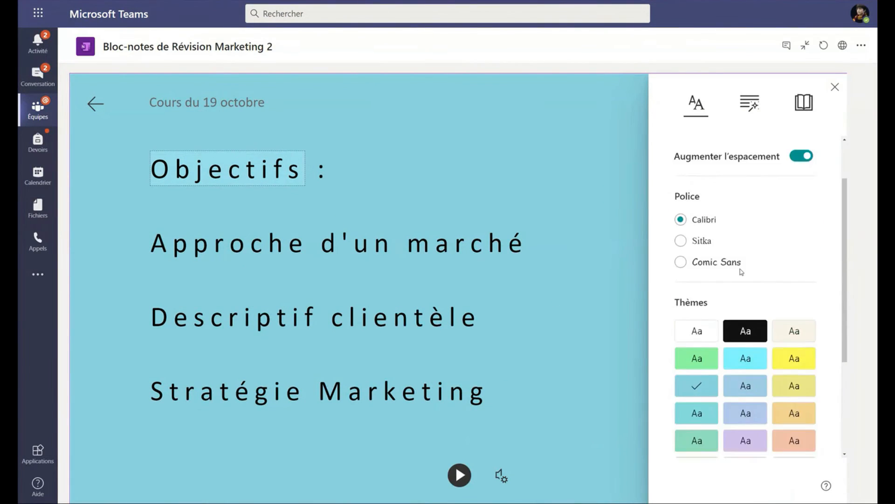
Step: In the grammar options, switch the splitting of words into syllables on and off several times
click(752, 103)
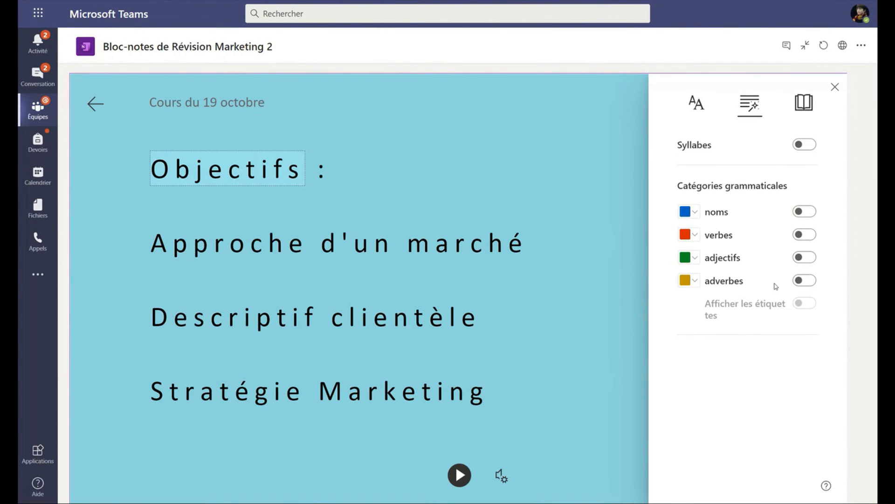
click(809, 148)
click(809, 147)
click(810, 147)
click(809, 148)
click(810, 147)
click(810, 148)
click(810, 148)
click(810, 148)
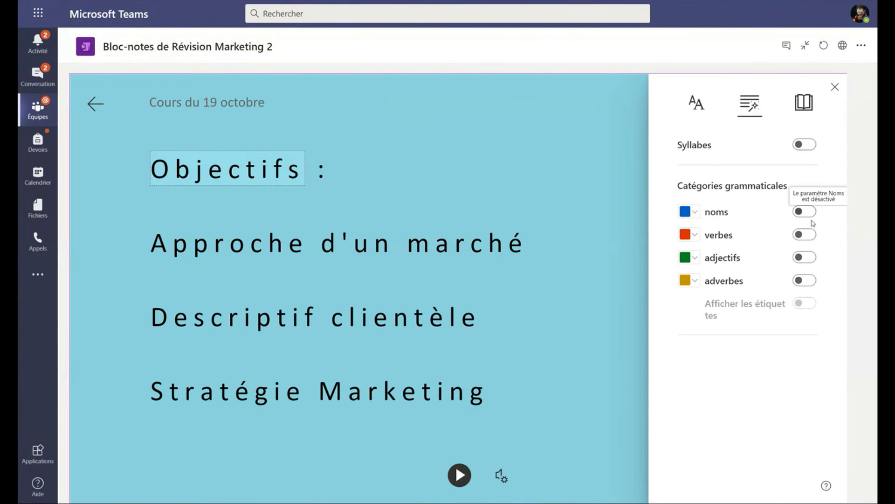
Step: Turn on colour highlighting for nouns, verbs, adjectives and adverbs, look through the text, and show the grammar labels
click(804, 212)
click(804, 234)
click(807, 260)
click(803, 280)
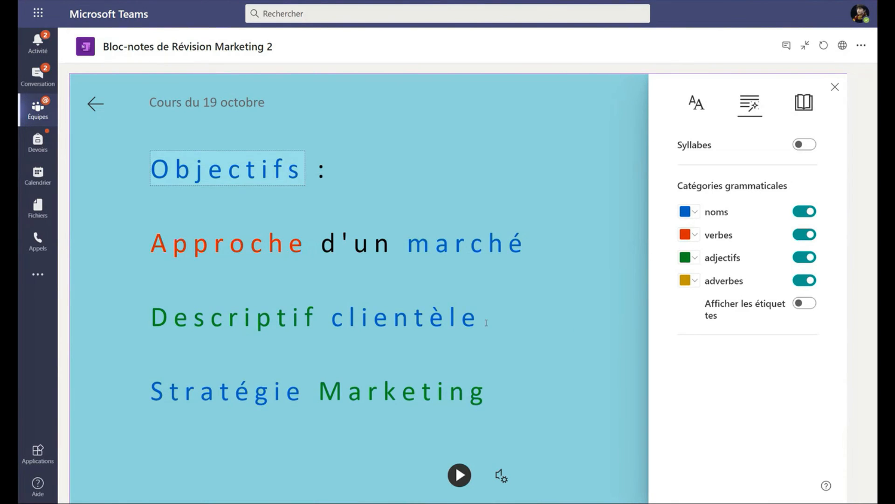
scroll(487, 323, down, 15)
scroll(490, 317, down, 3)
scroll(490, 314, up, 20)
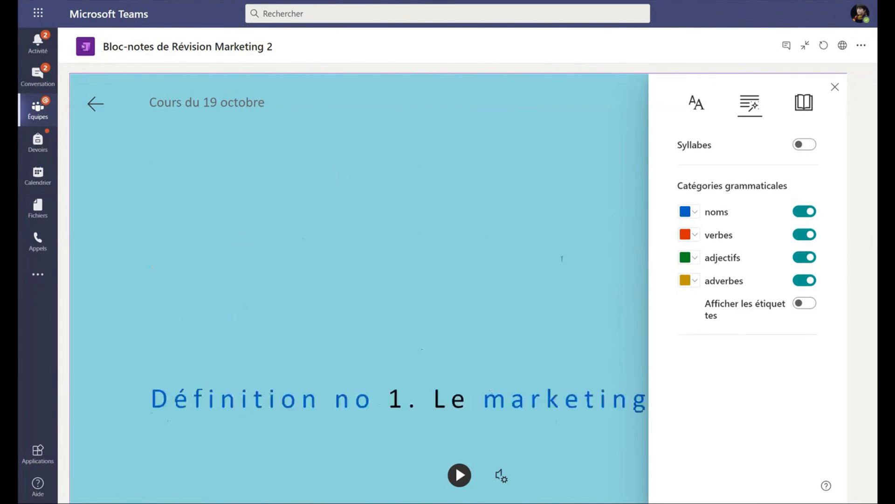
scroll(562, 258, up, 5)
click(804, 303)
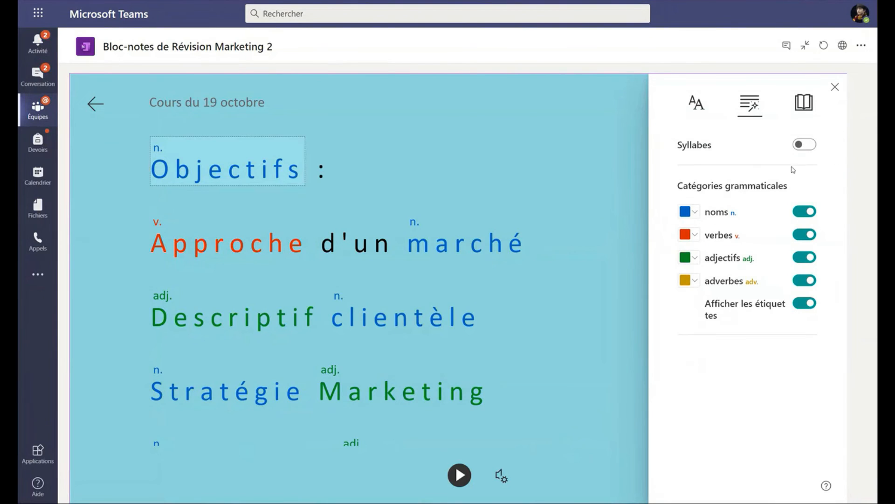
Step: Turn off the colour highlighting for nouns, verbs, adjectives and adverbs
click(804, 212)
click(805, 234)
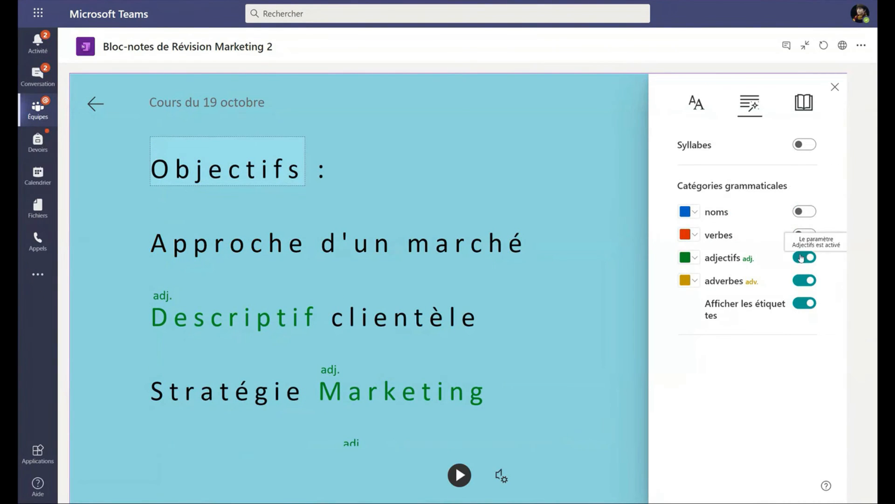
click(801, 258)
click(805, 281)
Step: Turn on one-line focus in the reading preferences and close the preferences
click(804, 102)
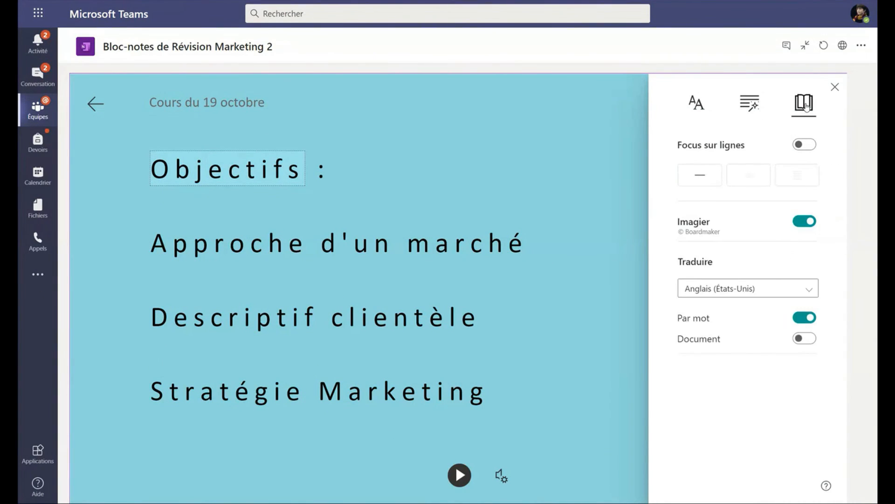
click(805, 144)
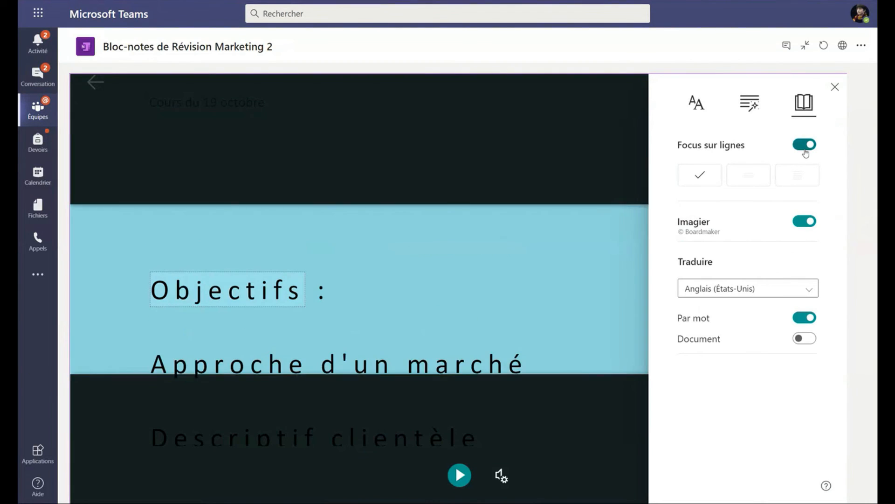
click(835, 88)
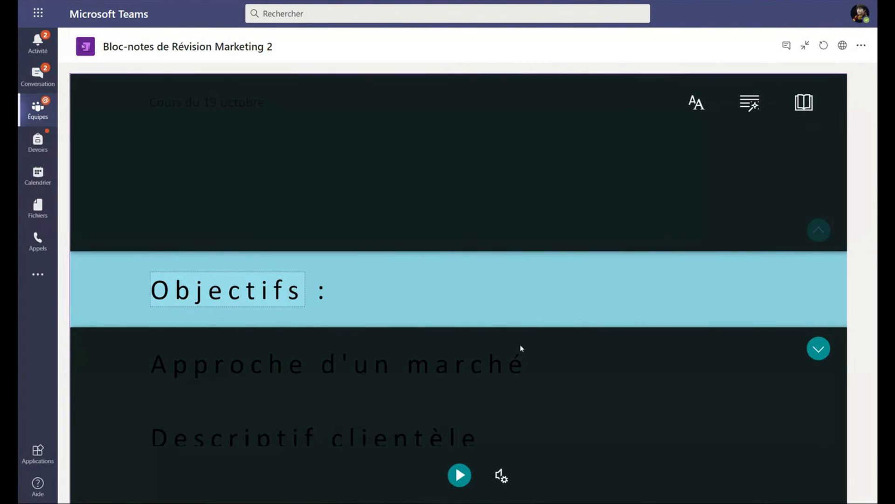
Step: Move the one-line focus down through the page text to the marketing definitions and look through them
click(820, 352)
click(821, 354)
click(822, 353)
click(822, 354)
click(822, 353)
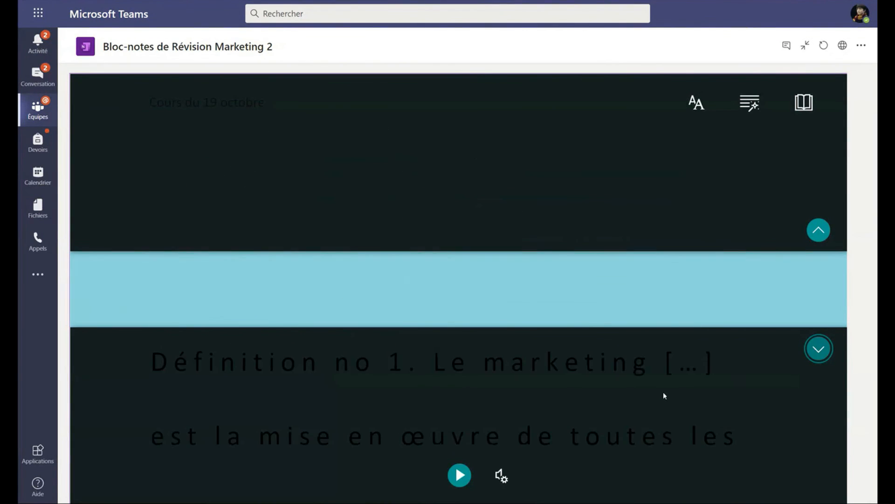
scroll(664, 395, down, 3)
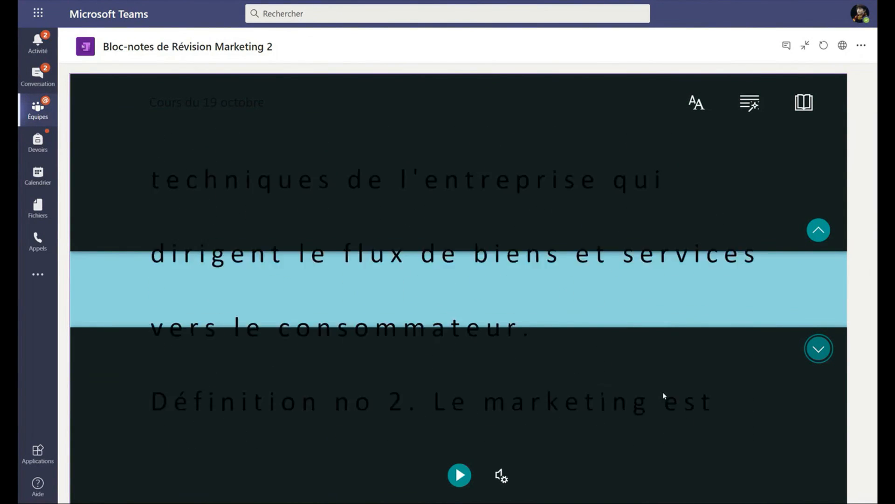
scroll(664, 395, up, 3)
Step: Set the reading text size to 42 in the text preferences
click(804, 102)
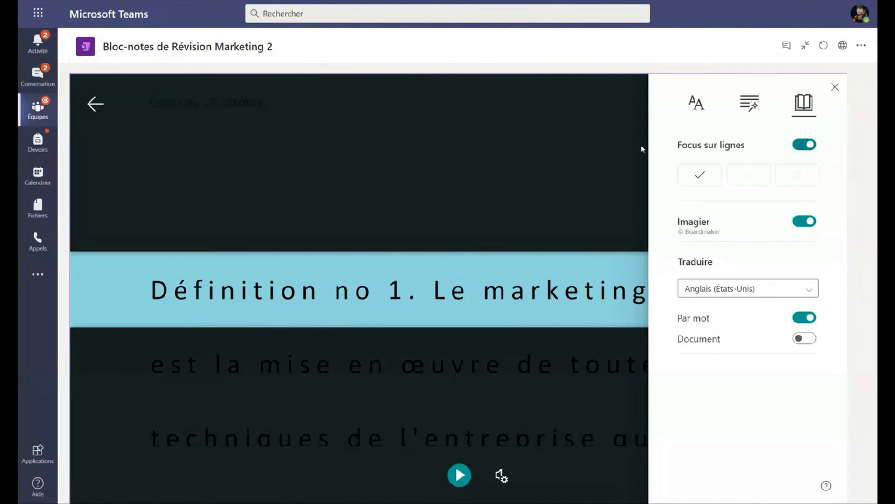
click(746, 110)
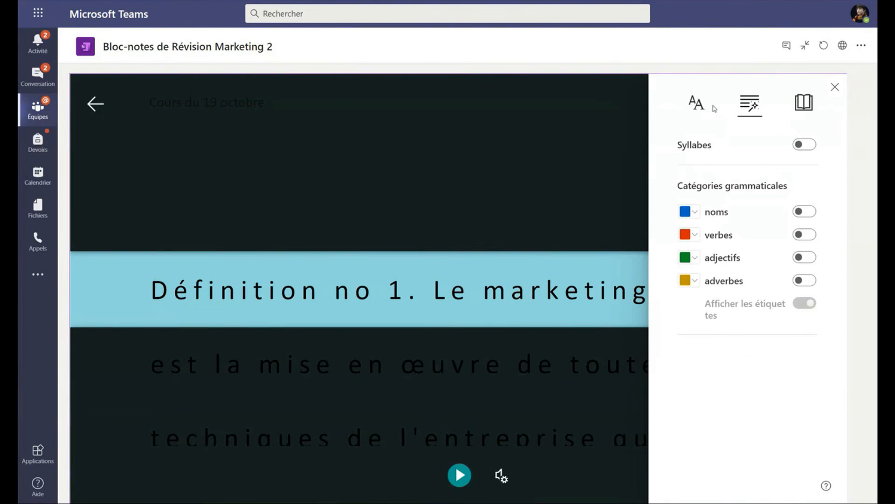
click(697, 104)
click(728, 161)
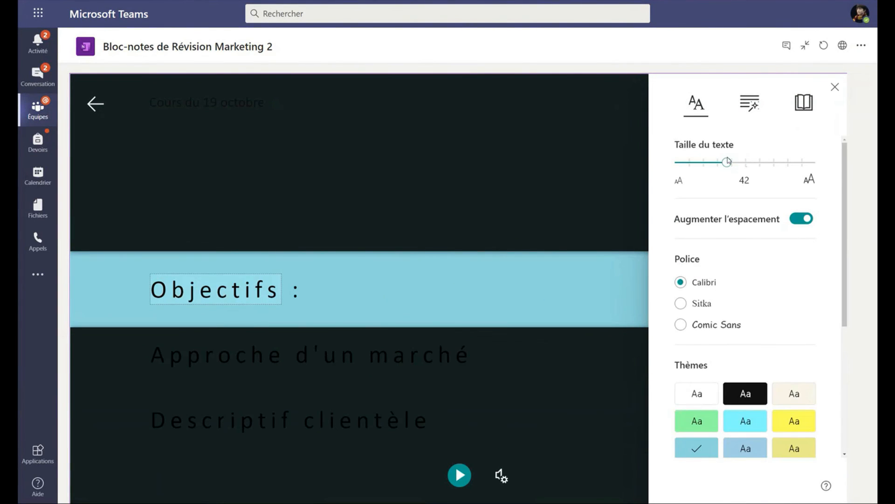
Step: Turn off line focus, look through the available translation languages while keeping English (United States), and close the reading preferences
click(798, 114)
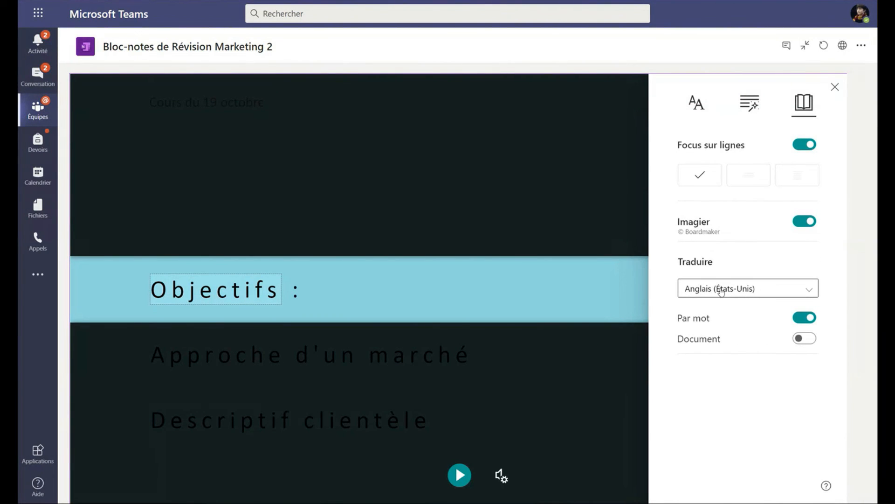
click(805, 144)
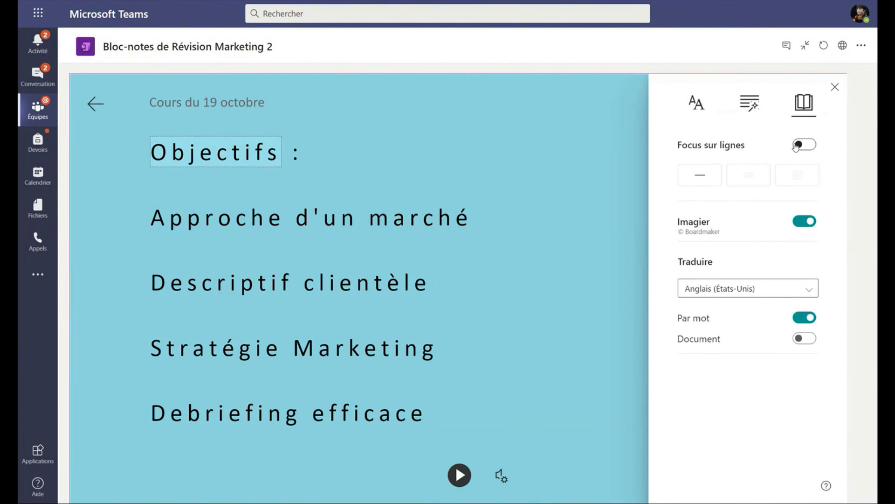
click(749, 288)
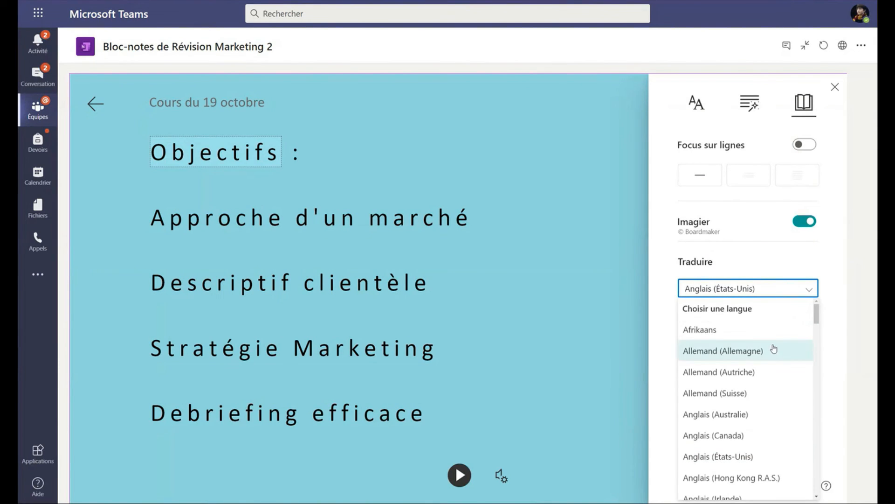
scroll(772, 391, down, 20)
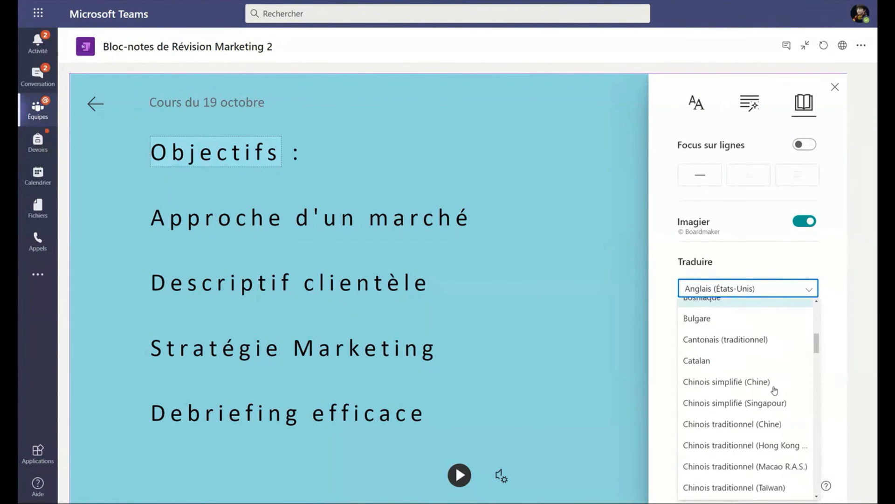
scroll(775, 391, down, 5)
scroll(776, 390, up, 18)
click(608, 200)
click(607, 200)
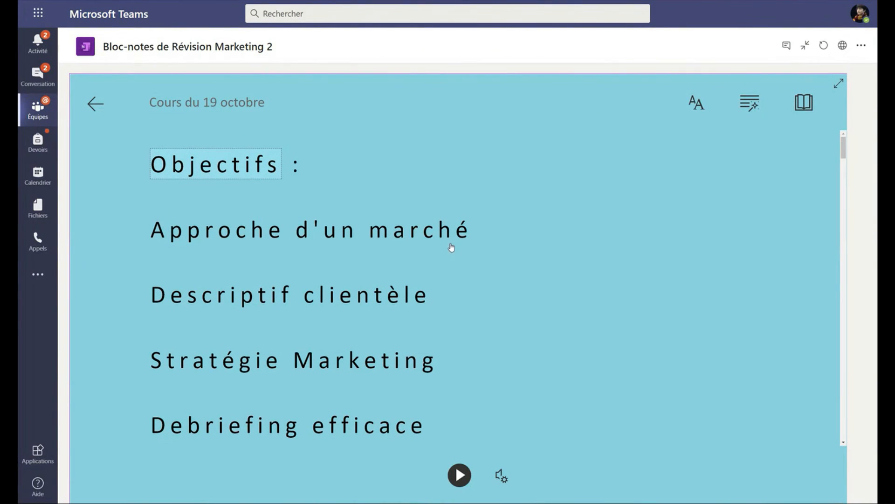
Step: Show the picture and translation for the word "marché" and listen to its French and English pronunciations
click(418, 236)
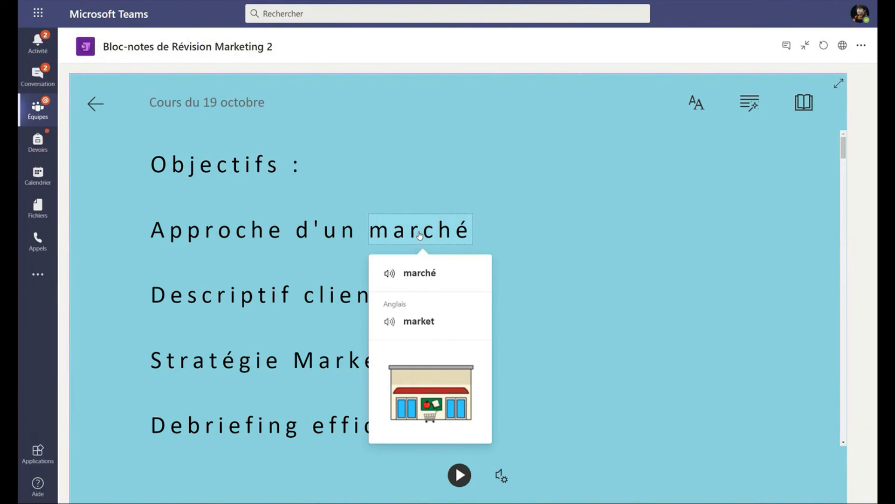
click(390, 274)
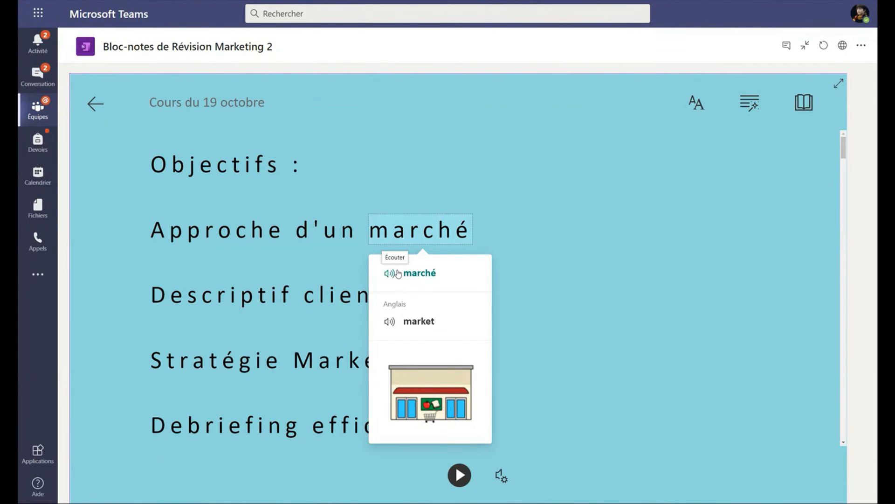
click(390, 323)
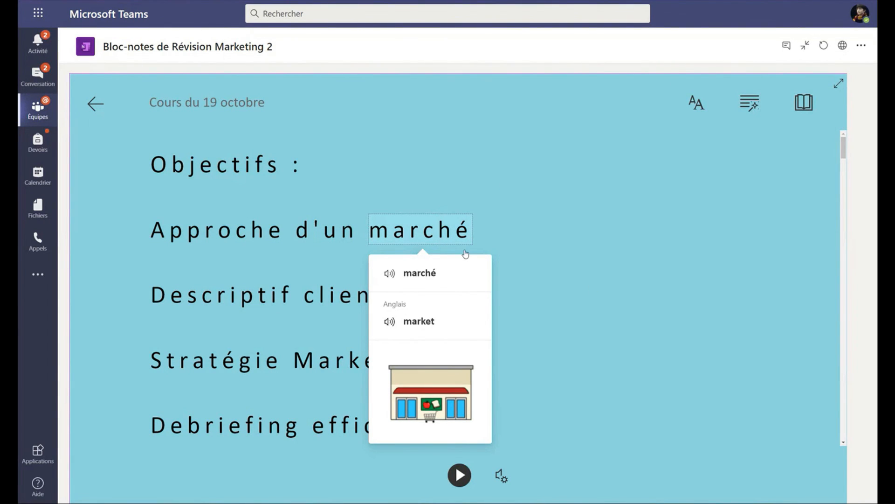
Step: Turn on translation of the whole document into English and close the reading preferences
click(803, 102)
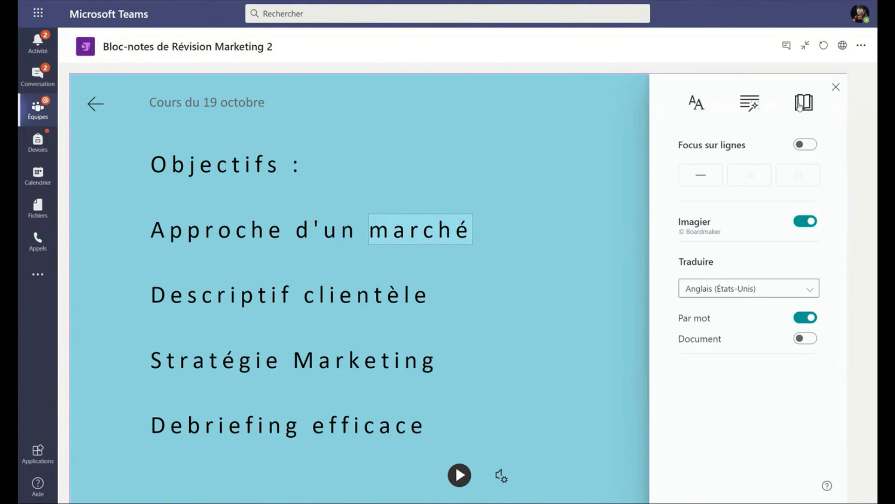
click(804, 341)
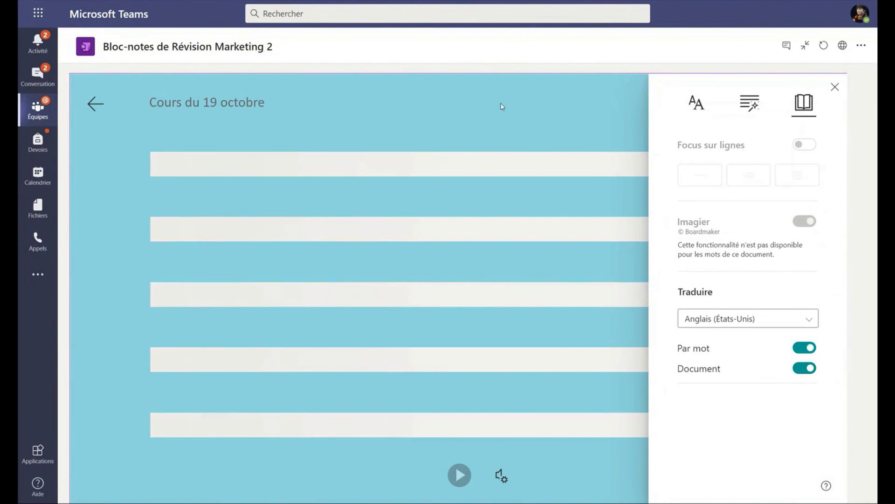
click(527, 117)
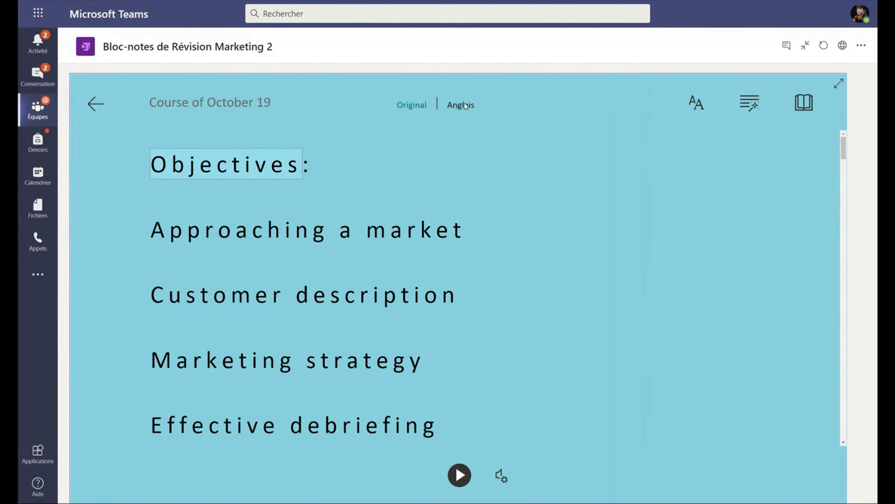
Step: Compare the original French text with its English translation by switching between the two versions at several places
click(419, 107)
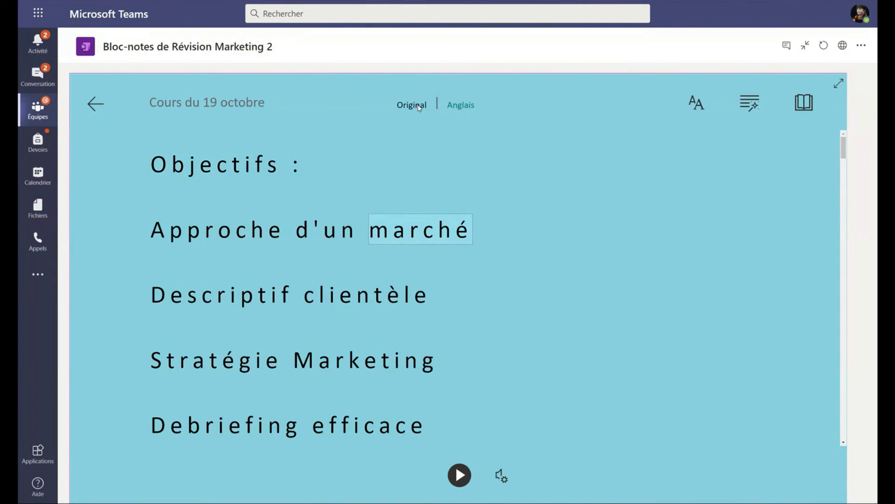
click(461, 106)
scroll(460, 112, down, 6)
click(420, 107)
click(450, 107)
click(412, 104)
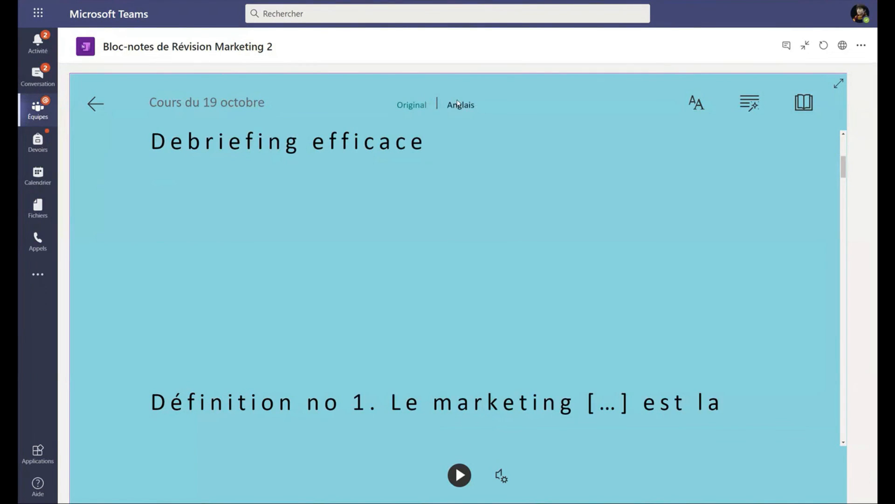
click(461, 106)
scroll(390, 233, down, 1)
scroll(391, 233, down, 5)
click(449, 108)
click(422, 105)
click(455, 107)
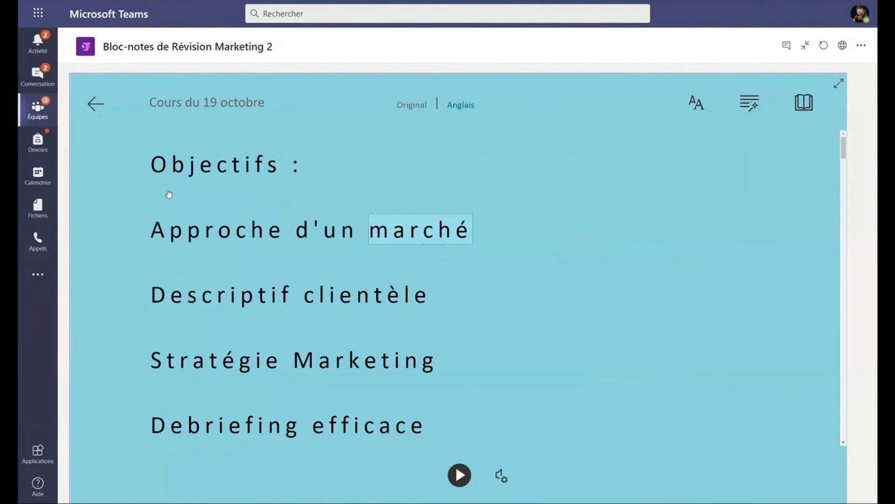
Step: Show the translation and picture for "Approche", and have the French text read aloud for a while before pausing it
click(229, 224)
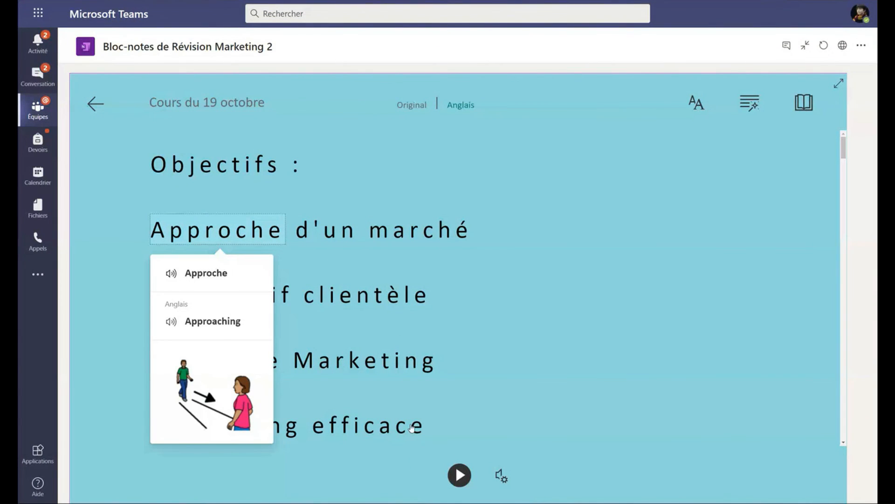
click(459, 474)
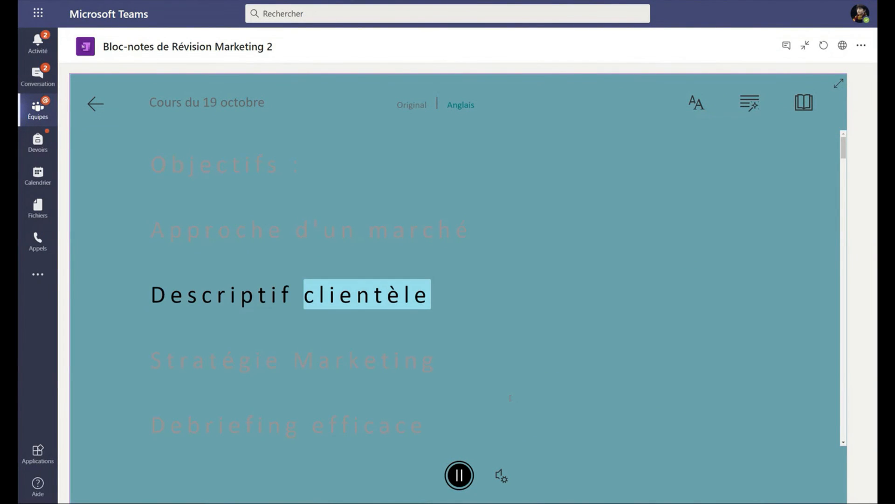
click(459, 475)
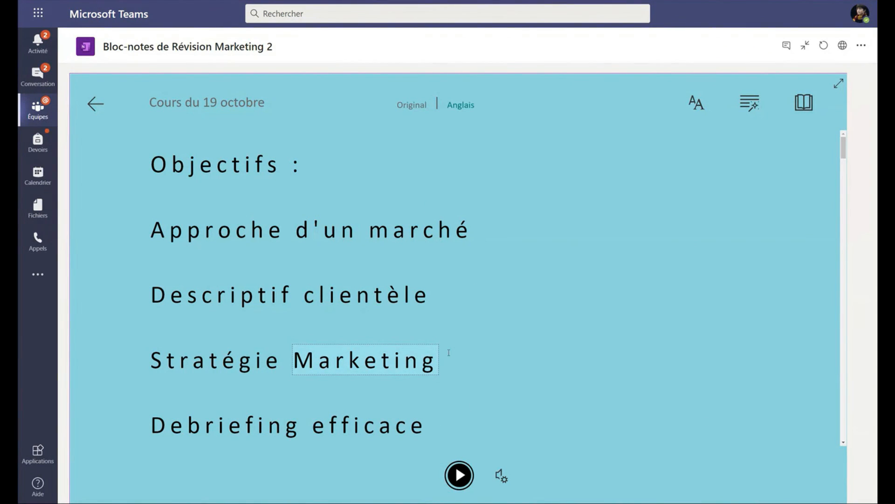
Step: Check the voice speed and voice selection options, and have the English translation read aloud briefly before pausing it
click(501, 475)
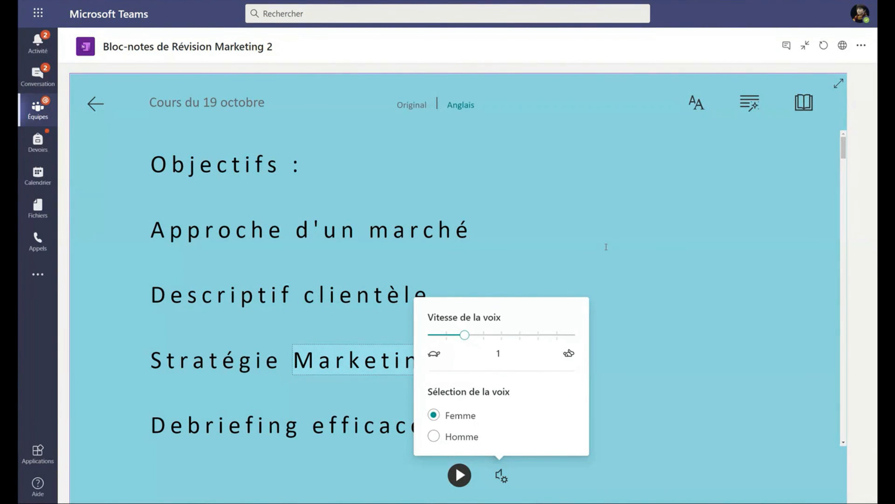
click(465, 105)
click(459, 478)
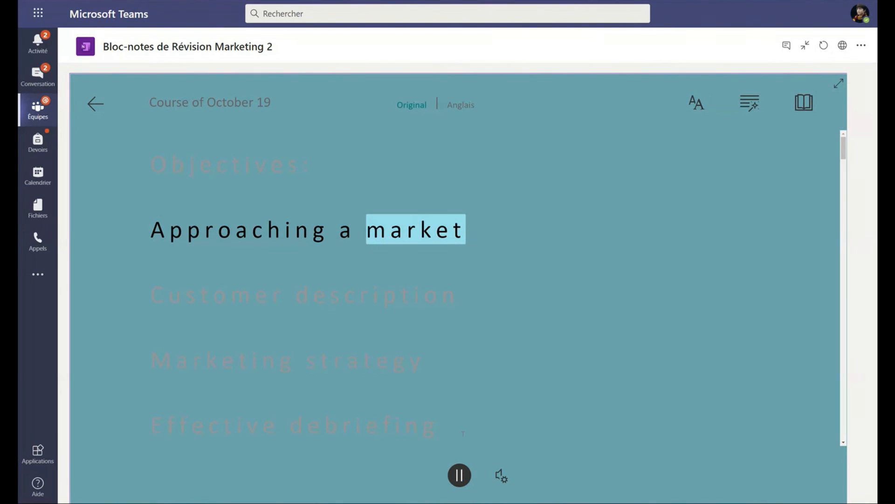
click(460, 475)
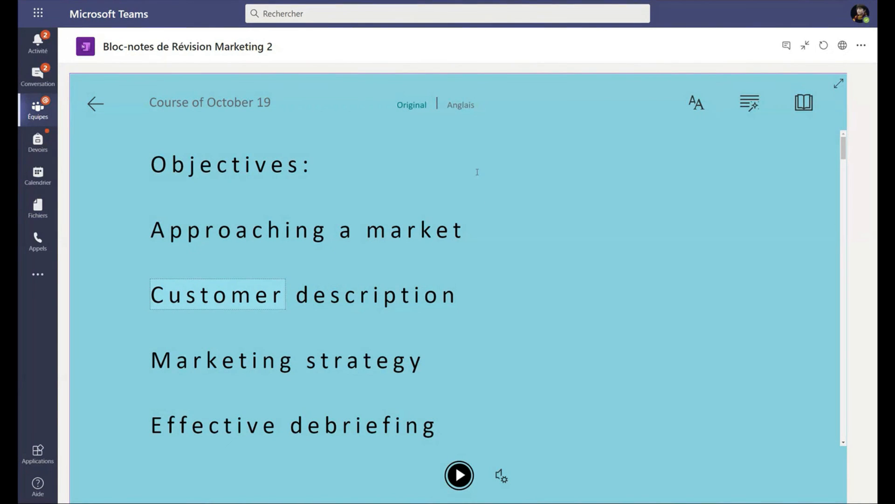
Step: Leave the Immersive Reader and look through the "Cours du 19 octobre" page in the notebook
click(95, 104)
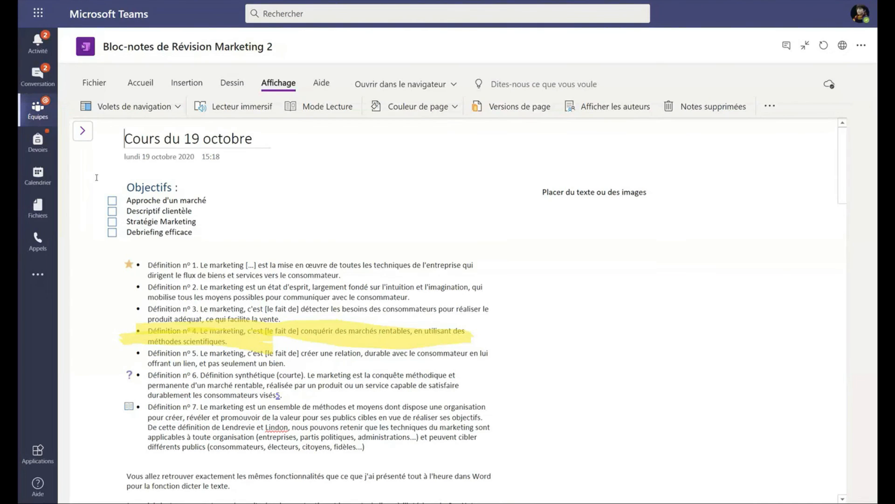
scroll(437, 311, down, 5)
scroll(333, 247, down, 5)
scroll(333, 247, up, 15)
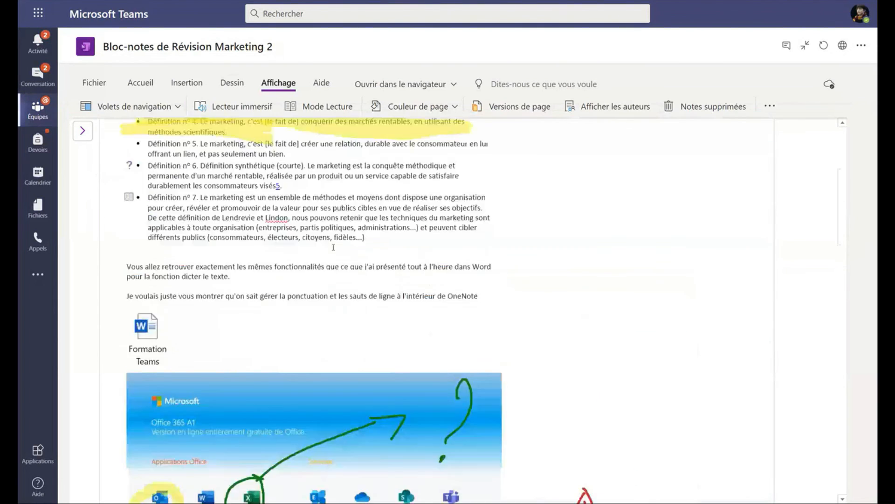